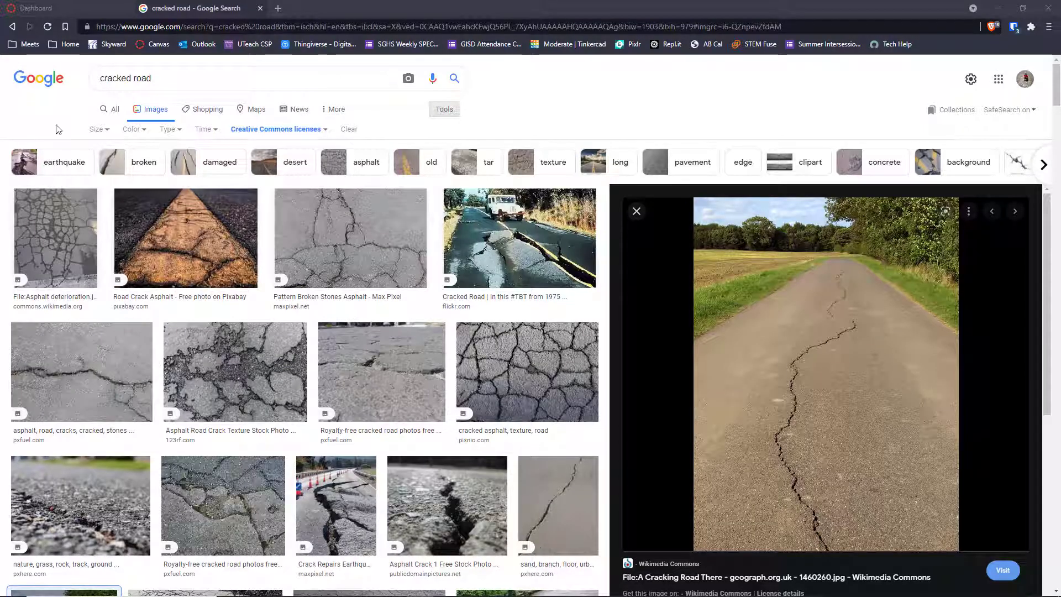
Check the Creative Commons licence filter on the image search and copy the previewed photo of the long cracked road
left_click(168, 75)
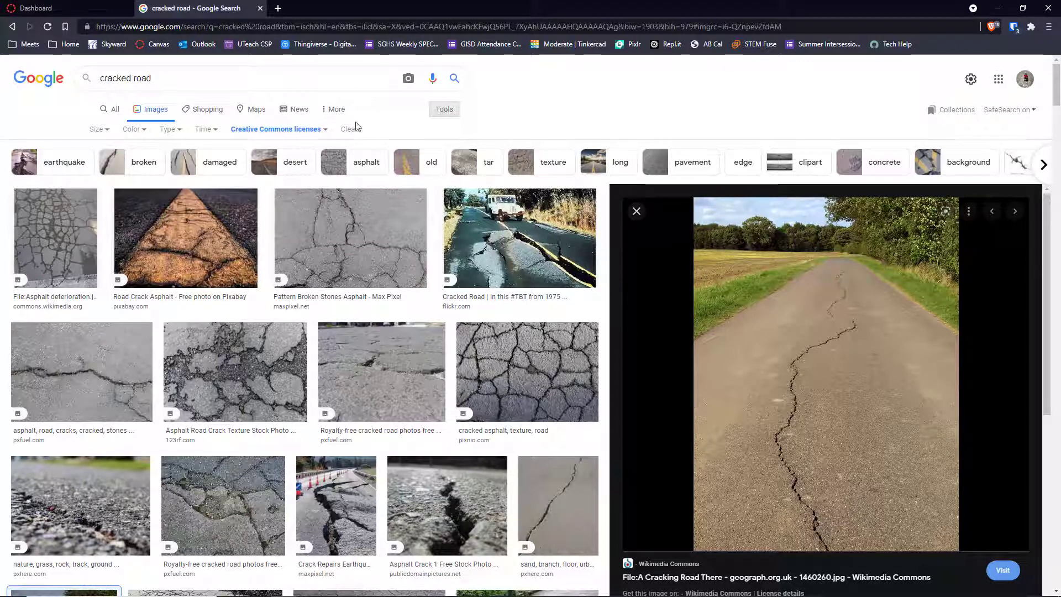
left_click(292, 131)
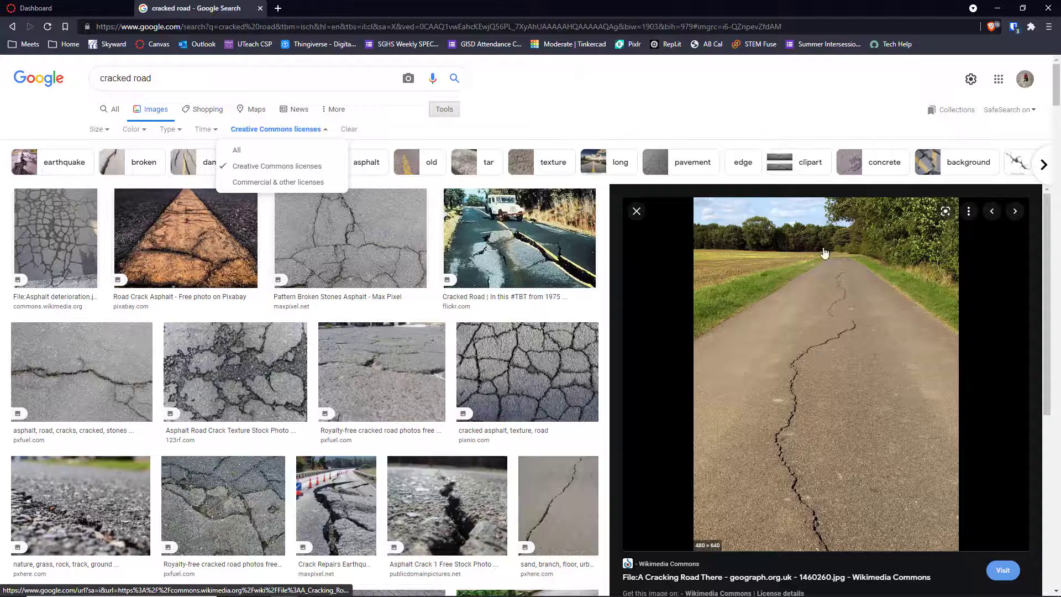
right_click(820, 320)
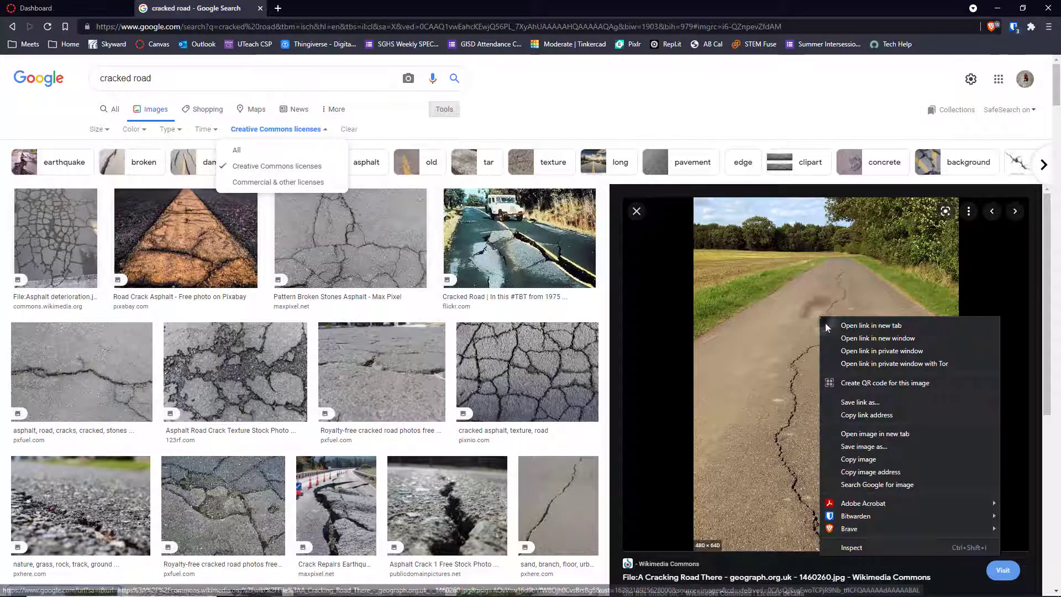
left_click(873, 462)
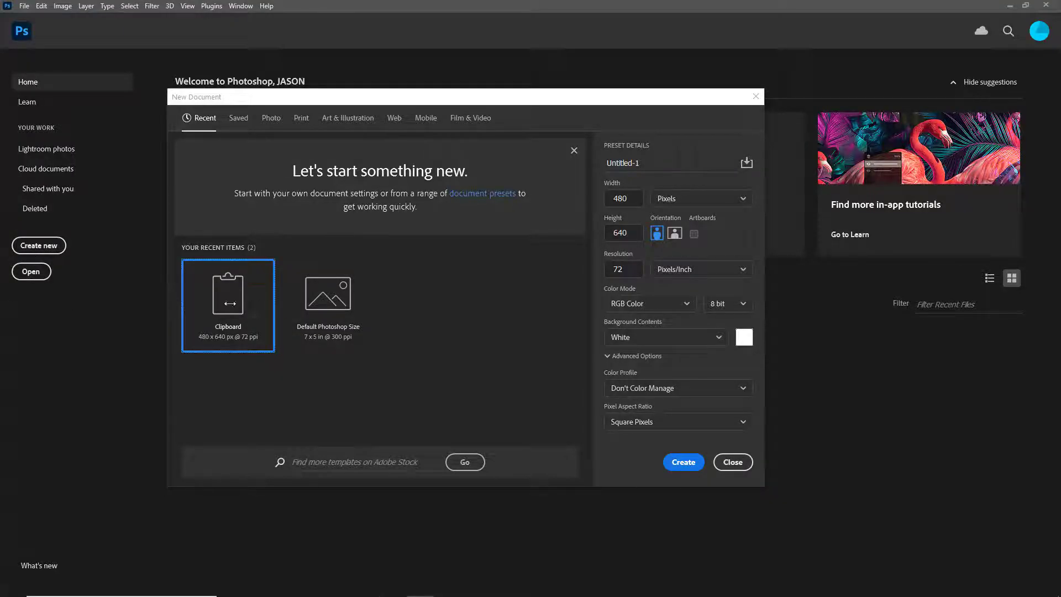
In Photoshop, create a 480 x 640 pixel document from the Clipboard preset and paste the copied road photo into it
left_click(688, 468)
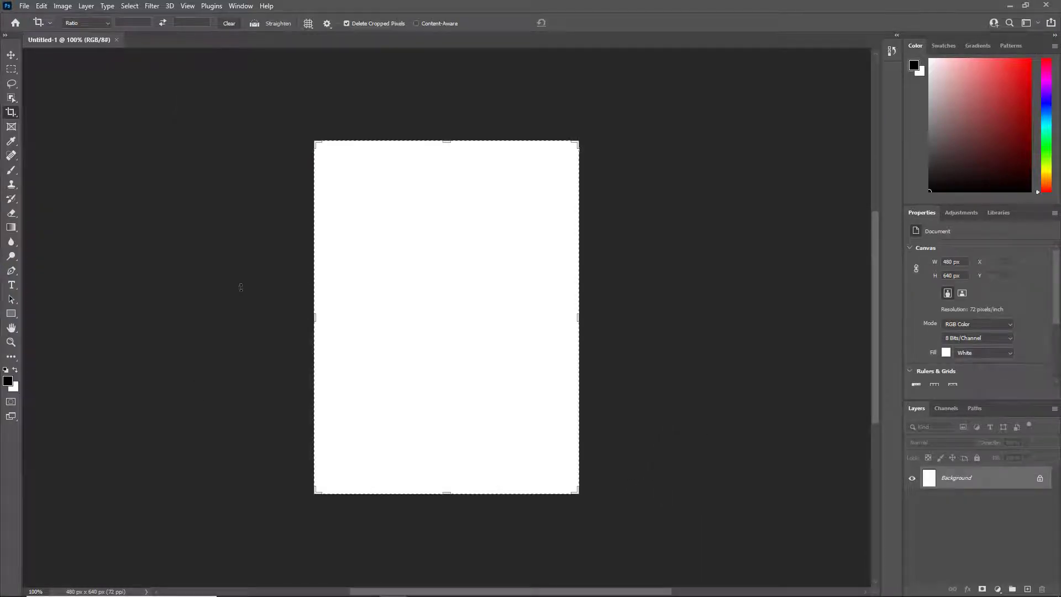
key("ctrl+v")
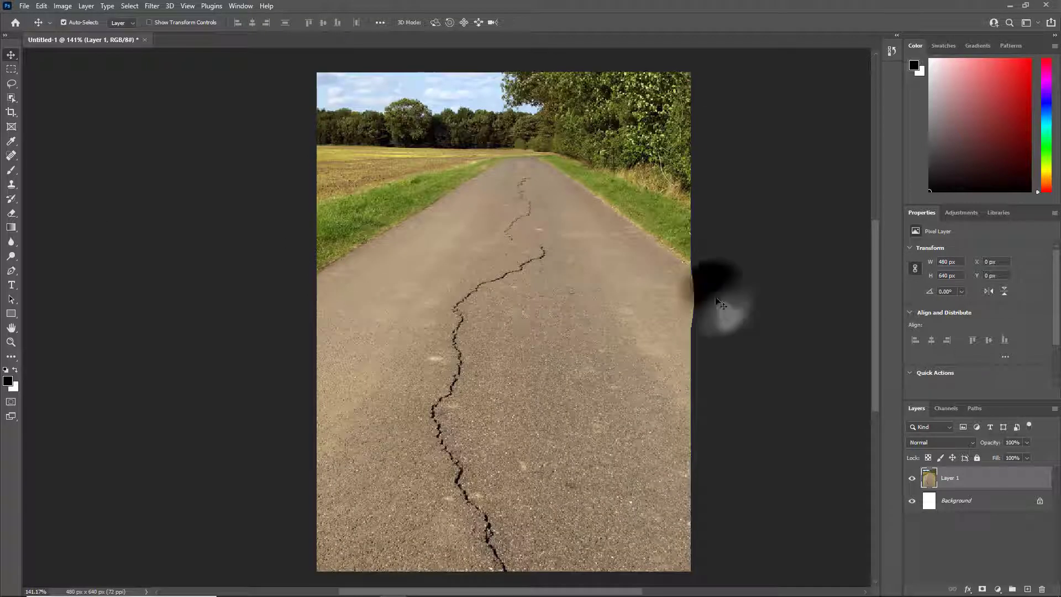
left_click(721, 301)
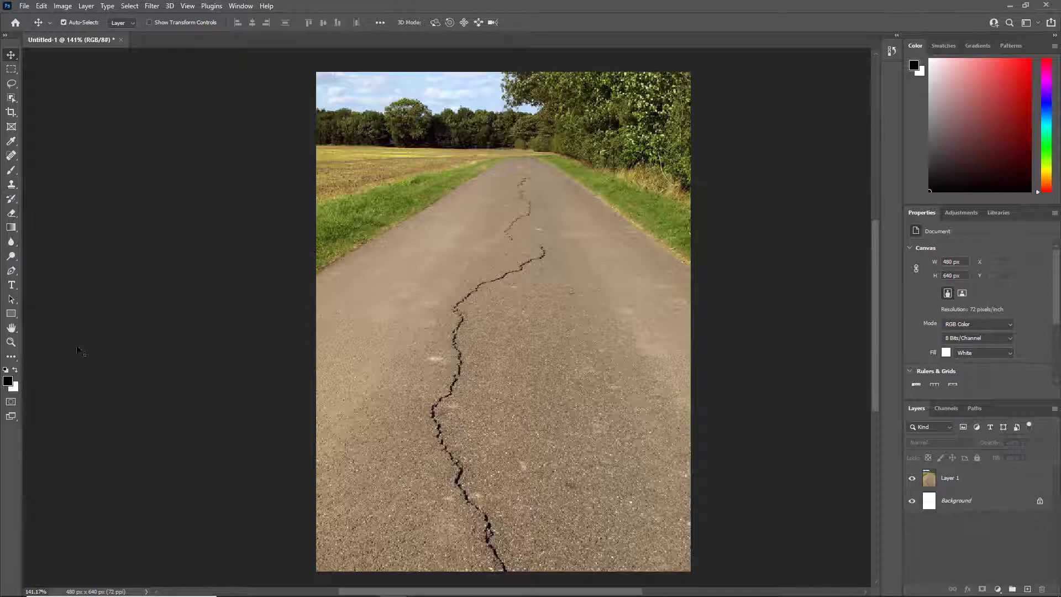
Cover the lowest stretch of the road crack on Layer 1 with clean asphalt using the Clone Stamp tool
left_click(11, 184)
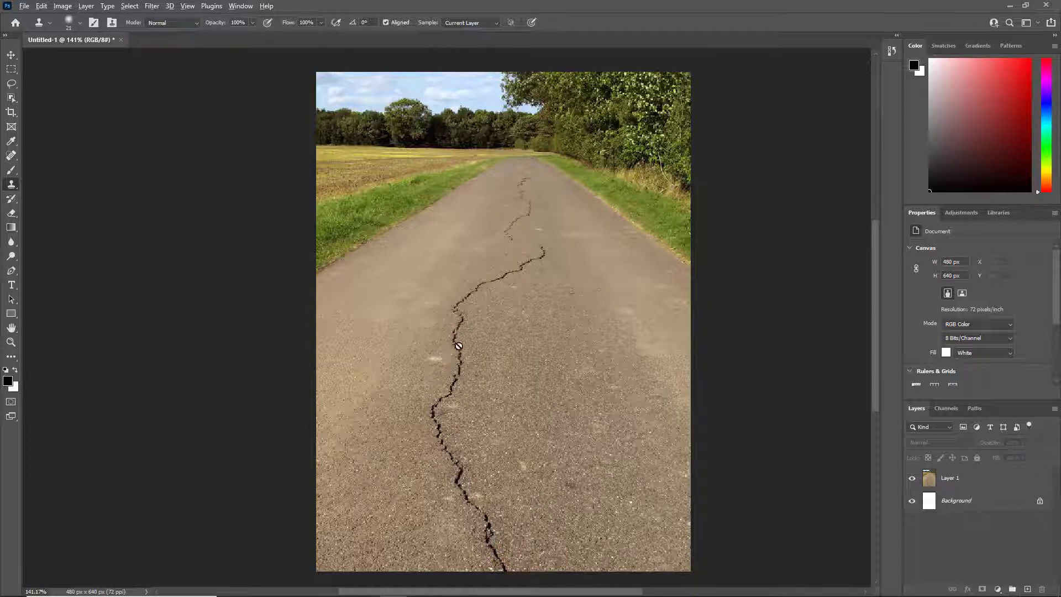
left_click(962, 478)
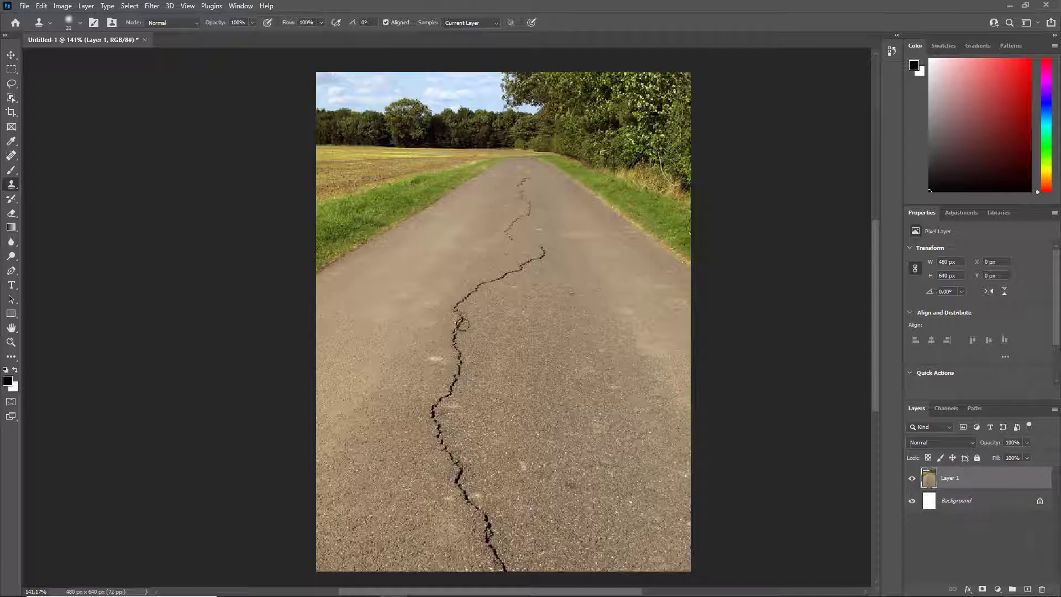
left_click(461, 326)
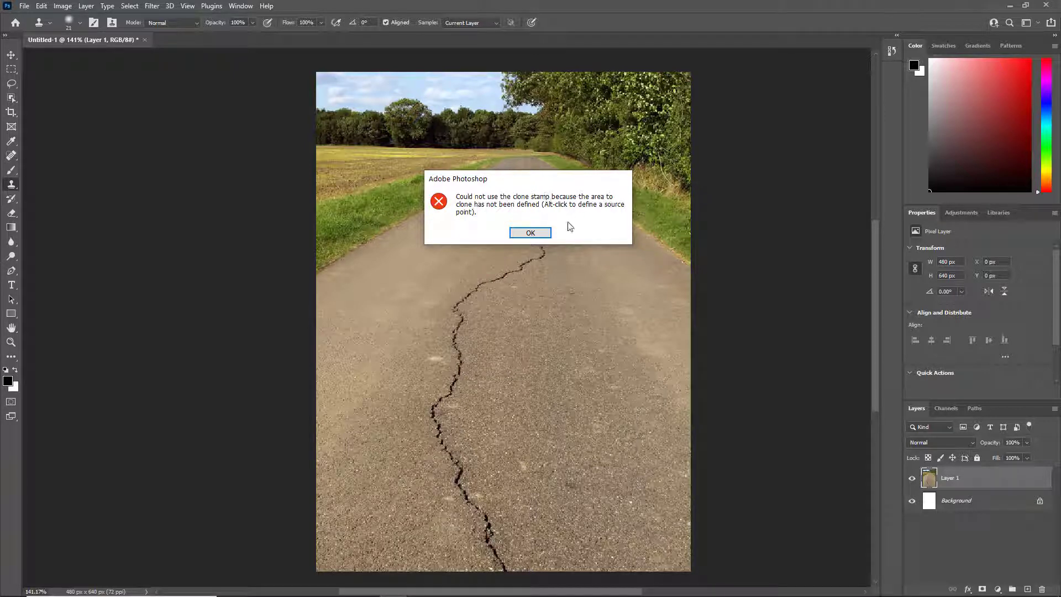
left_click(531, 233)
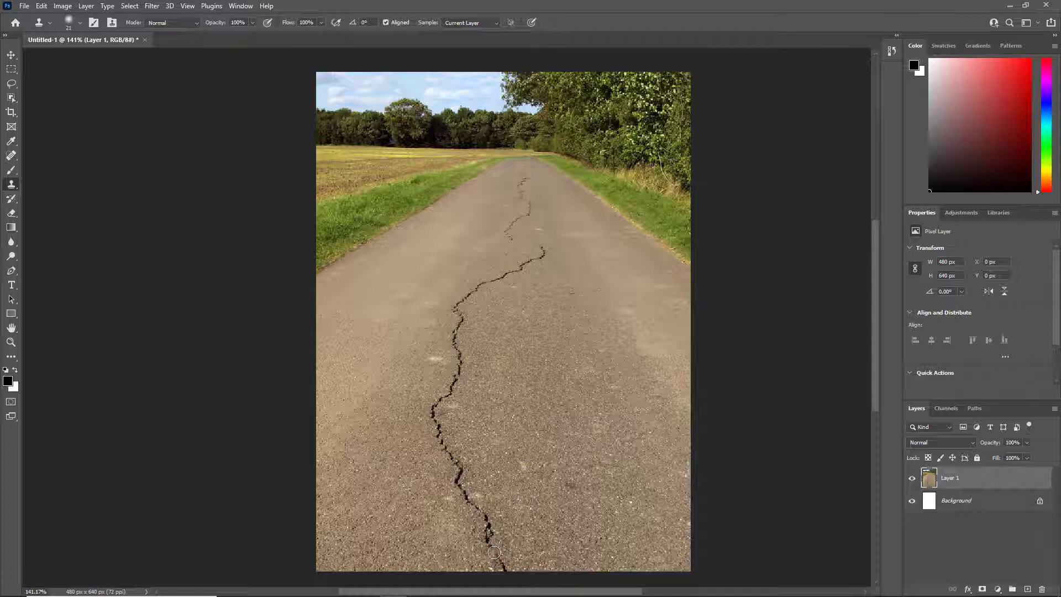
mouse_move(494, 553)
left_mouse_down()
mouse_move(496, 525)
mouse_move(486, 530)
mouse_move(506, 570)
mouse_move(482, 513)
mouse_move(455, 482)
mouse_move(466, 464)
mouse_move(466, 480)
mouse_move(473, 472)
mouse_move(458, 475)
mouse_move(437, 431)
mouse_move(437, 398)
mouse_move(432, 406)
mouse_move(456, 381)
mouse_move(448, 404)
mouse_move(526, 215)
mouse_move(527, 202)
mouse_move(455, 372)
mouse_move(521, 221)
mouse_move(533, 170)
left_mouse_up()
mouse_move(504, 568)
left_mouse_down()
mouse_move(492, 526)
mouse_move(463, 493)
mouse_move(453, 459)
left_mouse_up()
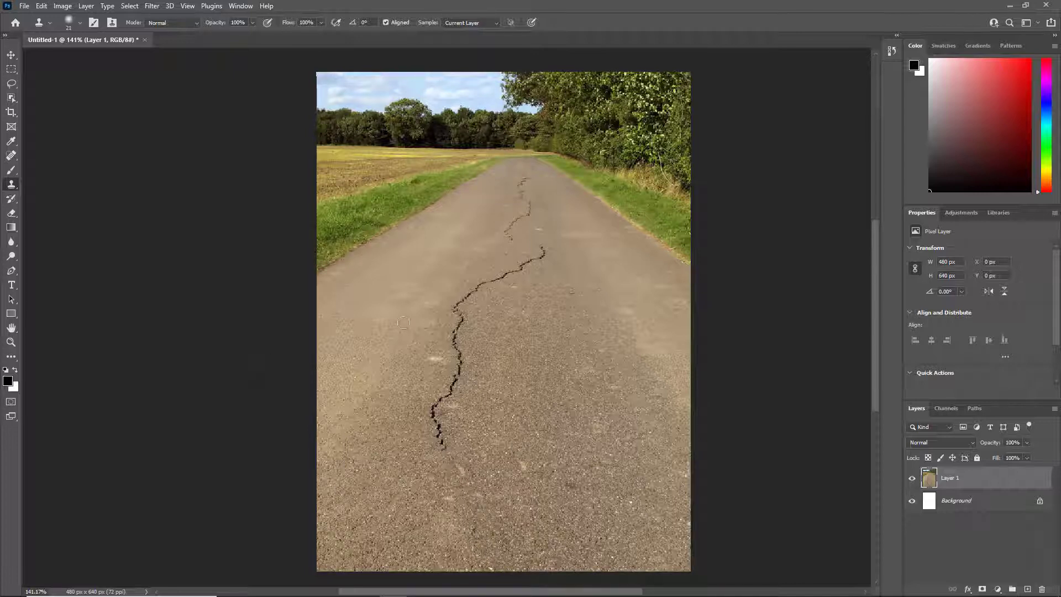
Retouch the leftover marks just below the crack's remaining lower end with the Spot Healing Brush in Content-Aware mode
left_click(12, 156)
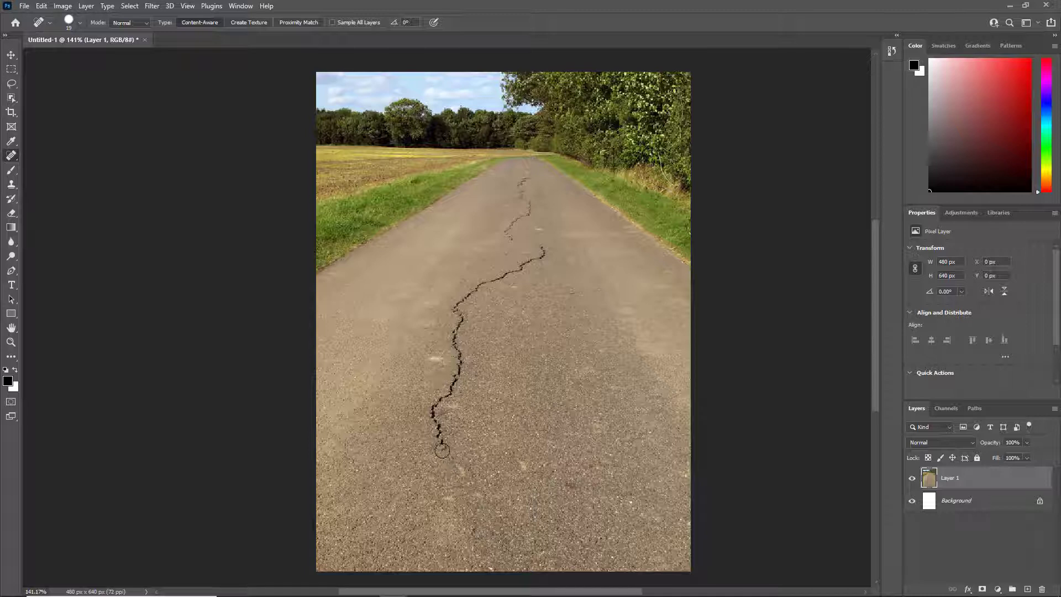
left_click(462, 469)
left_click(450, 462)
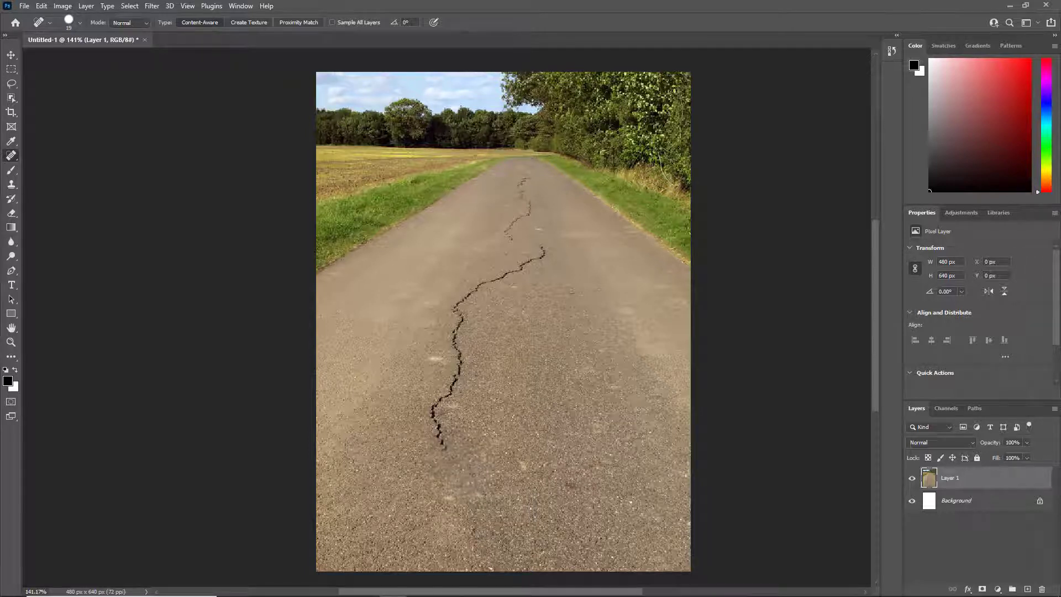
Heal the middle stretch of the crack and the light blemishes on the lower half of the road
mouse_move(444, 456)
left_mouse_down()
mouse_move(435, 414)
mouse_move(457, 377)
mouse_move(460, 303)
left_mouse_up()
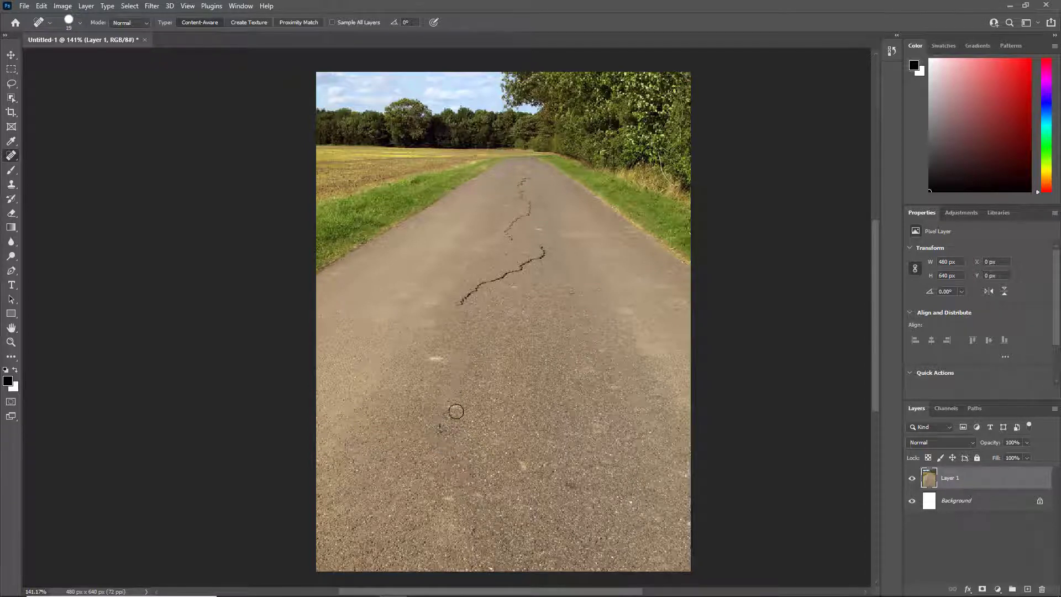
left_click_drag(456, 399, 445, 436)
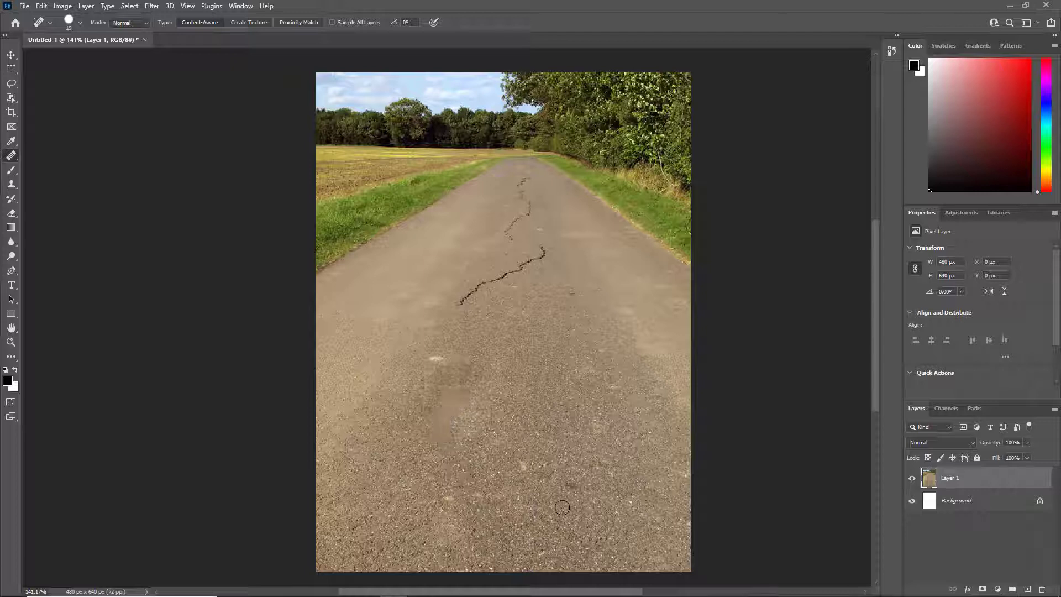
left_click(433, 358)
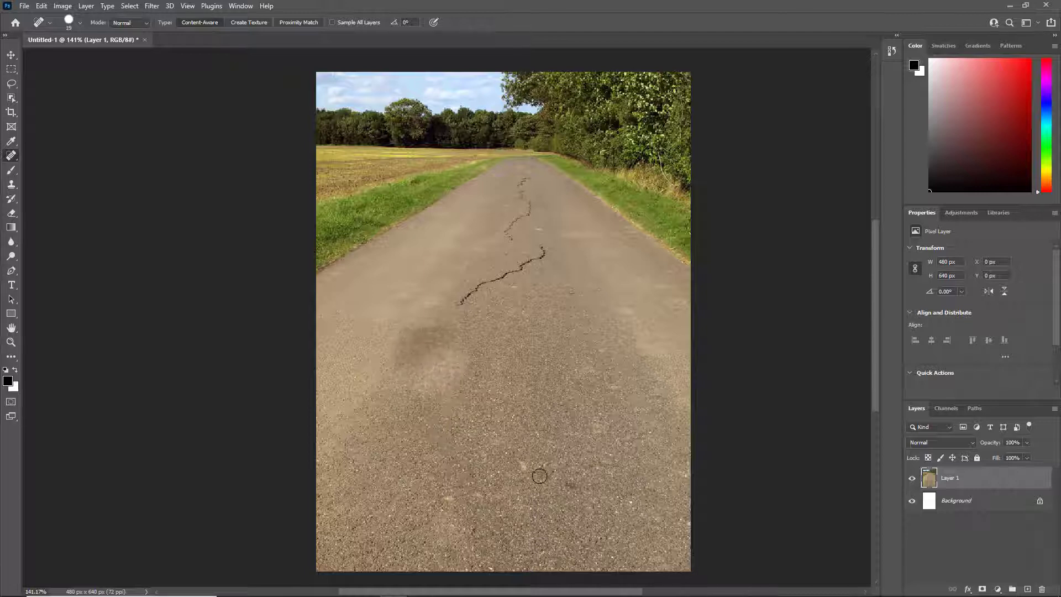
left_click(517, 456)
left_click(444, 498)
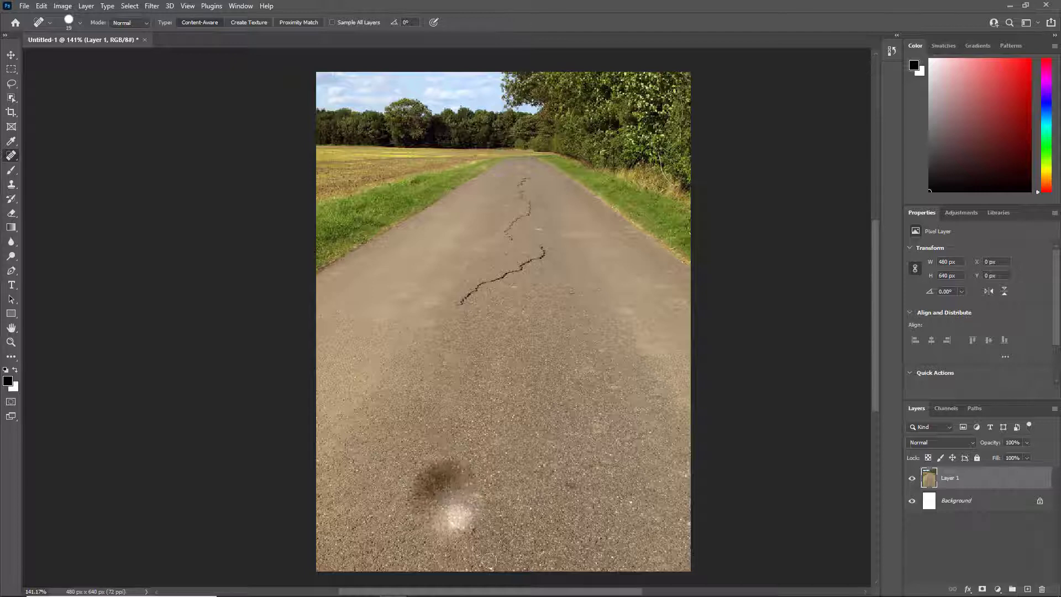
left_click_drag(470, 494, 501, 498)
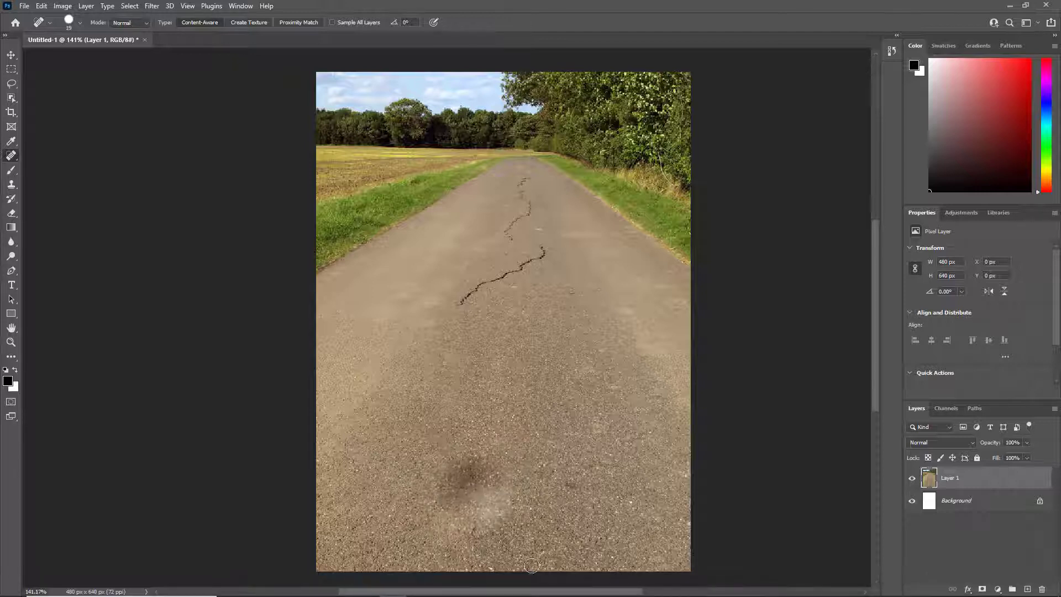
Heal the remaining upper crack and the pale spot near the far end of the road, and inspect the repair
mouse_move(459, 308)
left_mouse_down()
mouse_move(541, 256)
mouse_move(510, 236)
mouse_move(528, 208)
mouse_move(526, 169)
left_mouse_up()
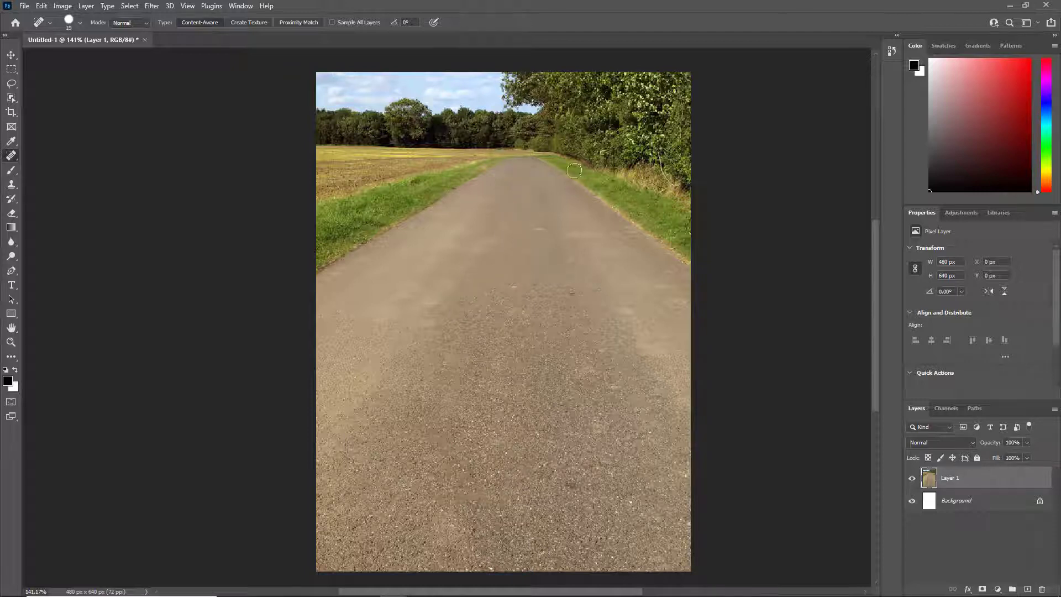
mouse_move(538, 237)
left_mouse_down()
mouse_move(540, 208)
mouse_move(539, 238)
left_mouse_up()
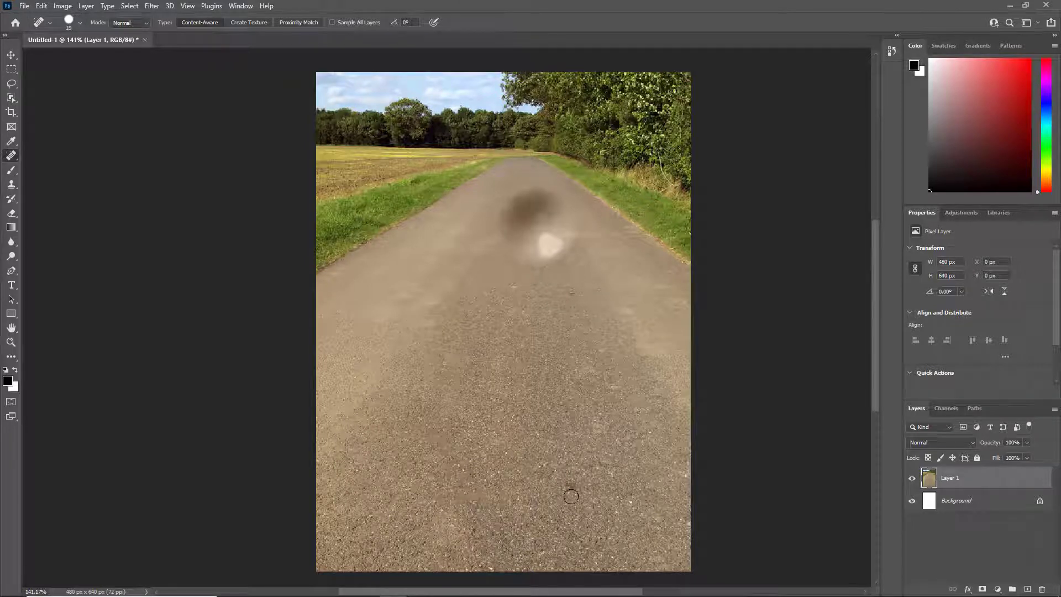
scroll(524, 302, "up", 2)
scroll(522, 318, "down", 1)
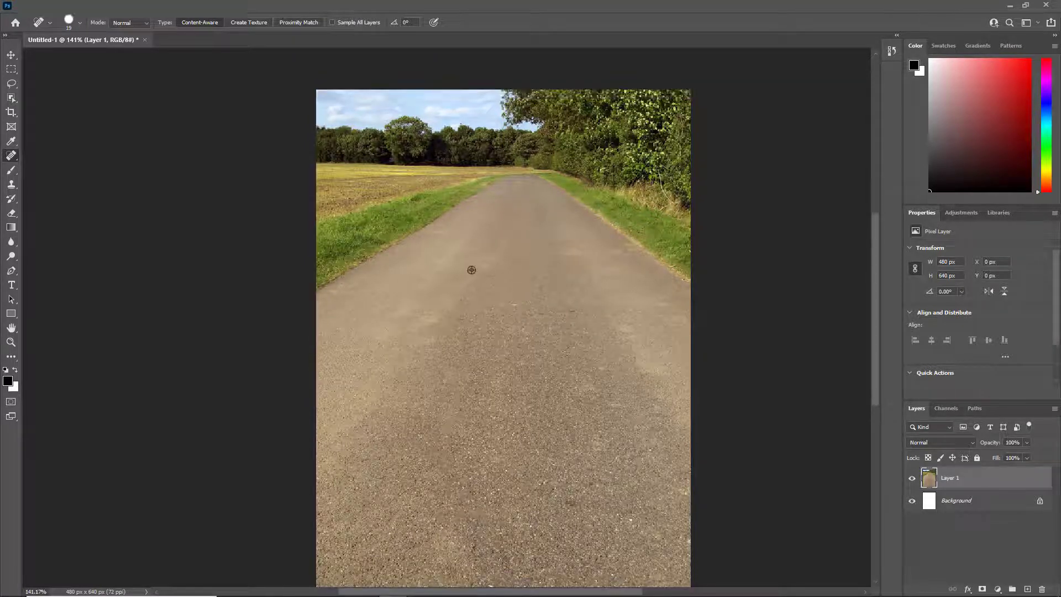
scroll(472, 270, "up", 8)
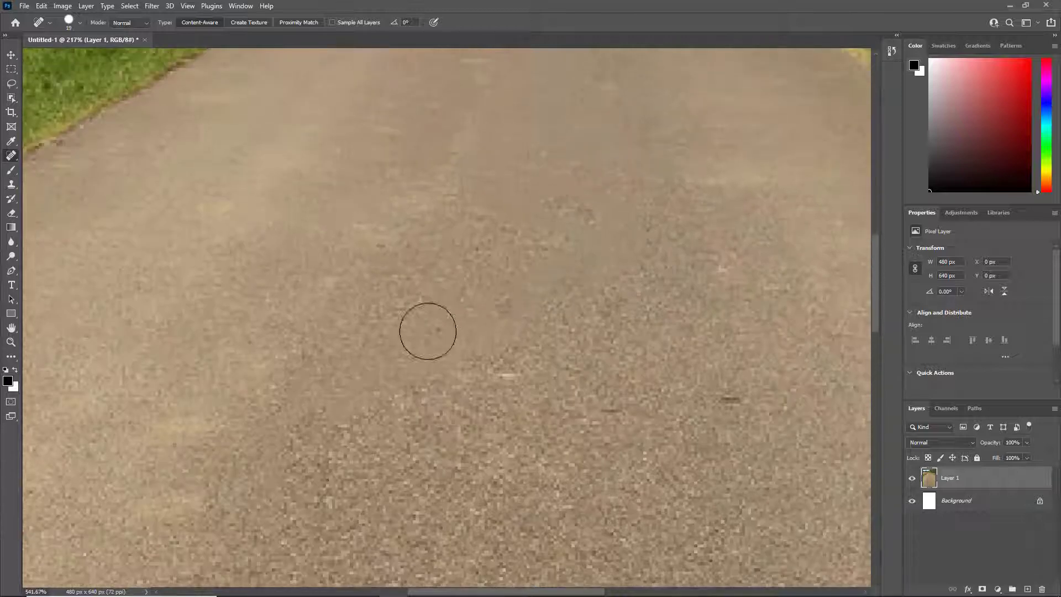
scroll(482, 367, "down", 7)
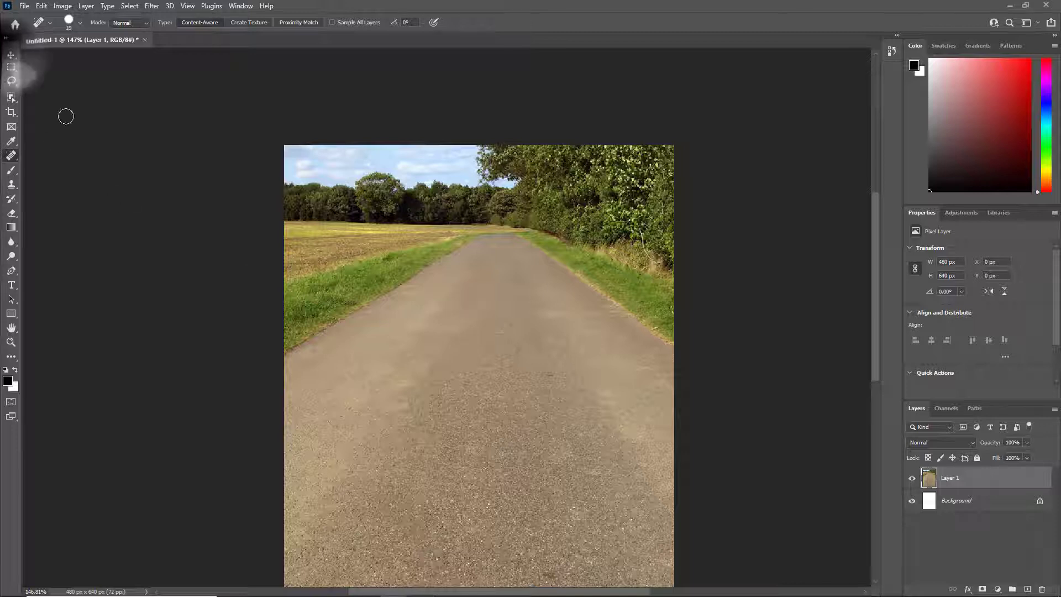
Undo the content-aware healing strokes back to before the middle stretch of the crack was retouched
key("ctrl+z")
key("ctrl+z")
key("ctrl+z")
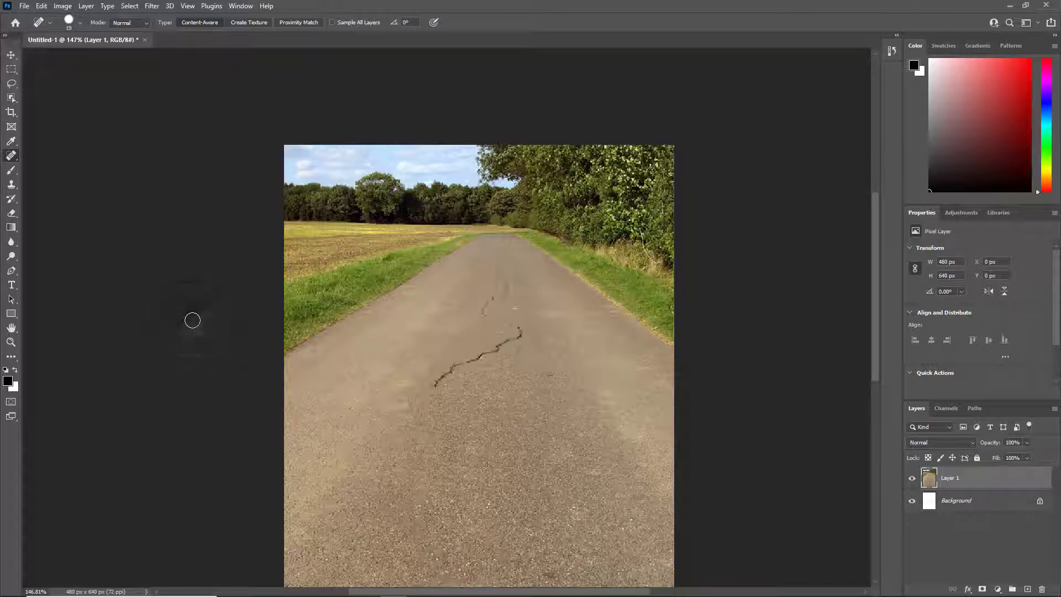
key("ctrl+z")
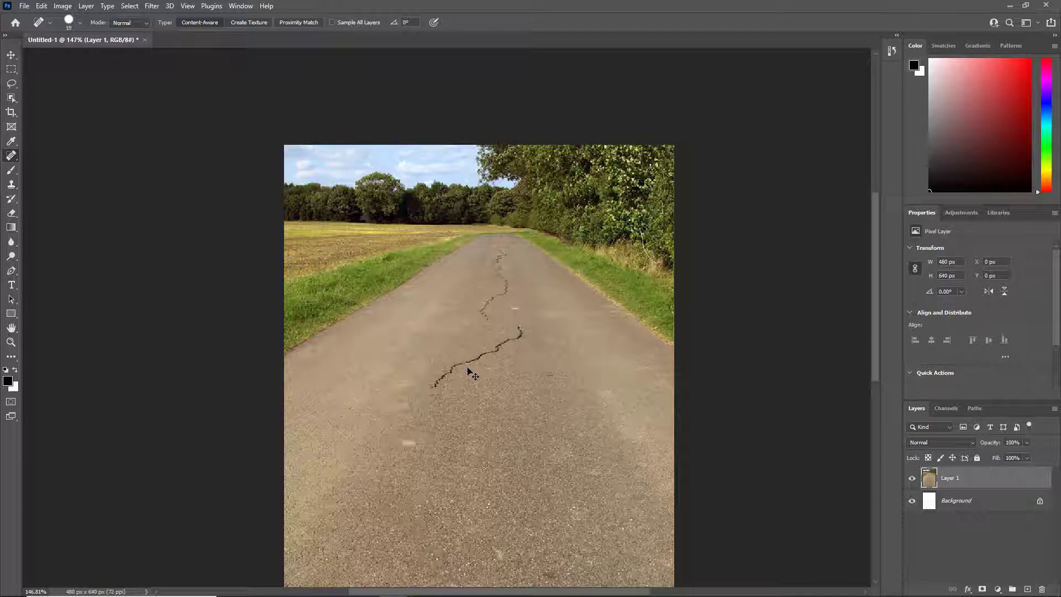
key("ctrl+z")
key("ctrl+z")
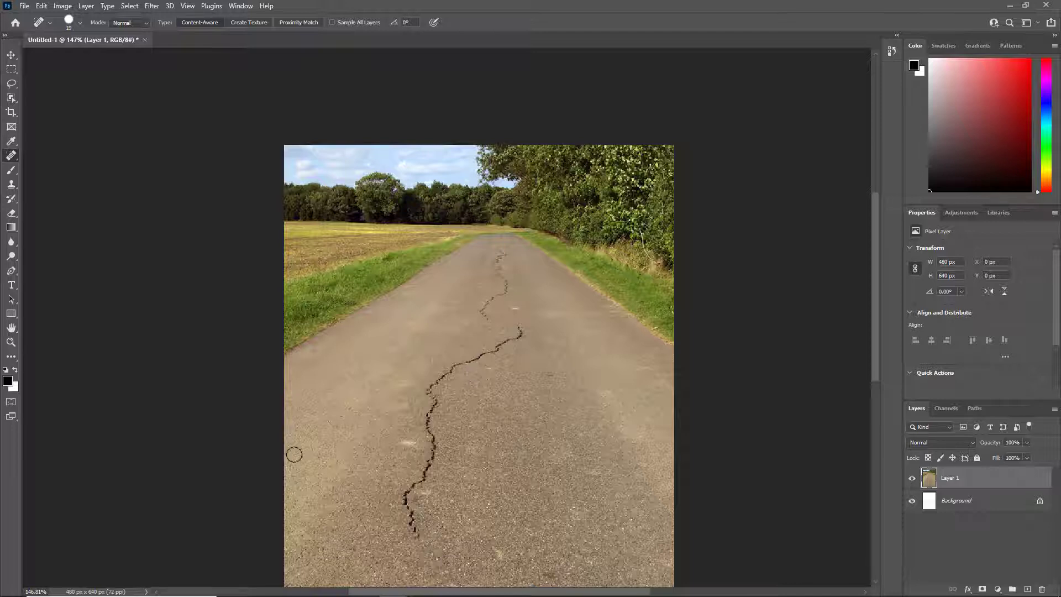
Set the healing type to Create Texture and paint over the crack's lower and middle stretch
left_click(247, 23)
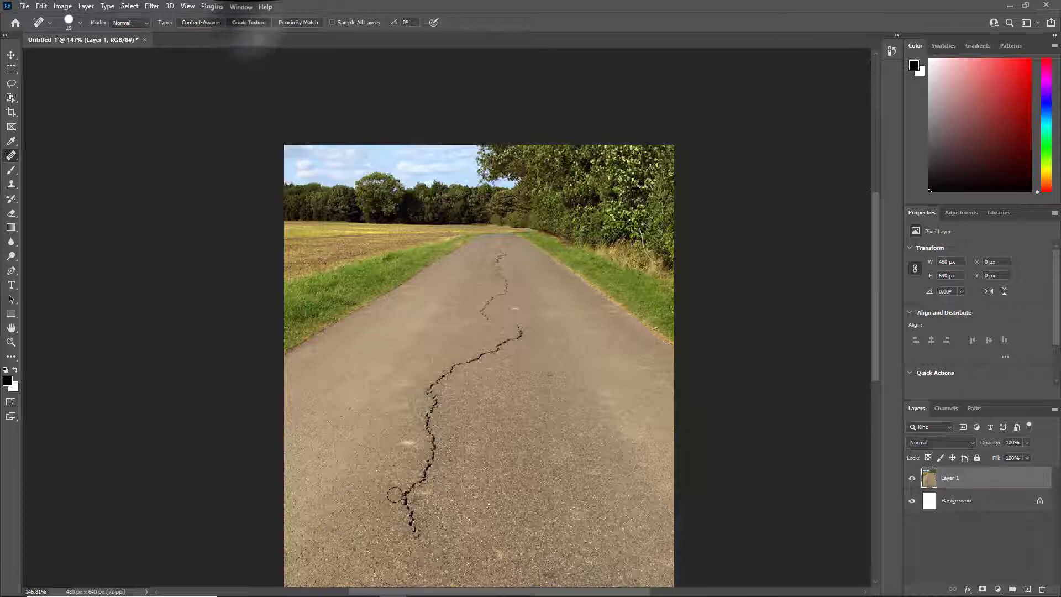
left_click_drag(422, 541, 409, 517)
mouse_move(419, 480)
left_mouse_down()
mouse_move(431, 461)
mouse_move(436, 384)
left_mouse_up()
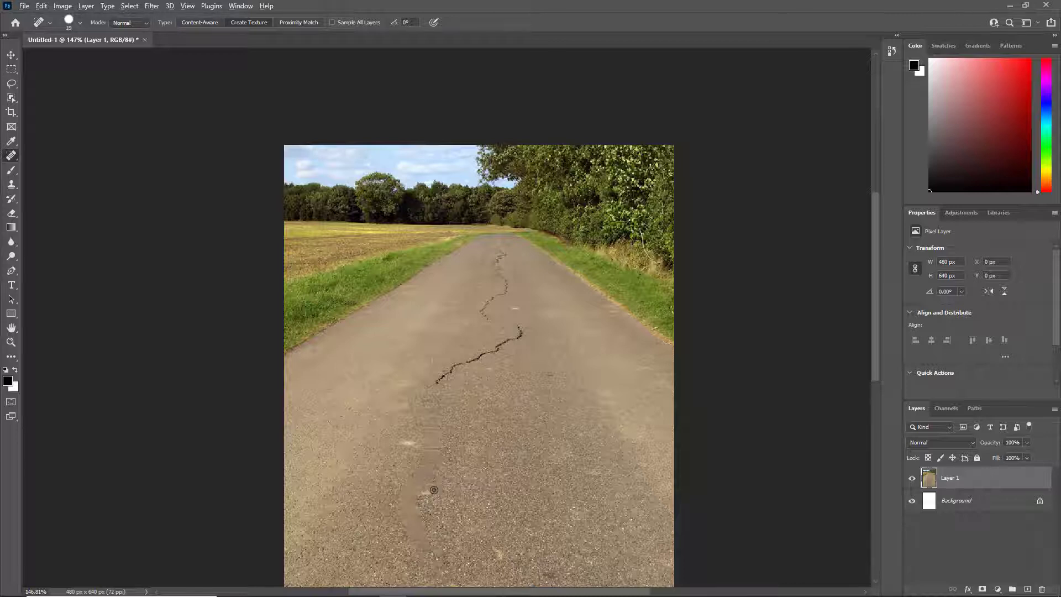
Extend the texture healing farther up the crack, repaint the smooth strip below it, and inspect the result
scroll(434, 491, "left", 2)
scroll(459, 500, "up", 4)
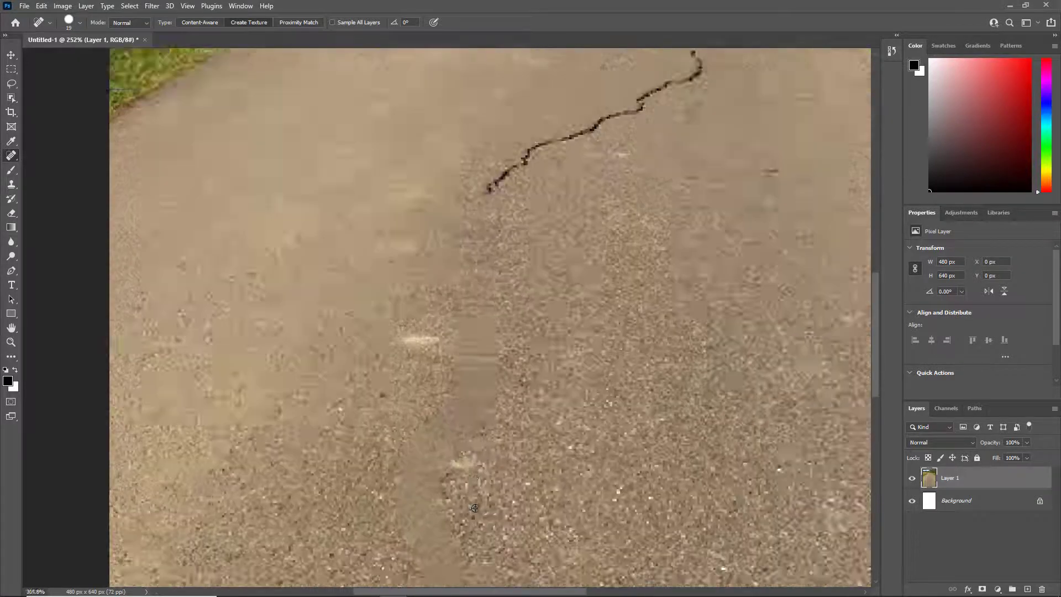
scroll(475, 508, "up", 2)
left_click_drag(470, 182, 578, 116)
mouse_move(476, 209)
left_mouse_down()
mouse_move(479, 341)
mouse_move(426, 502)
mouse_move(426, 569)
left_mouse_up()
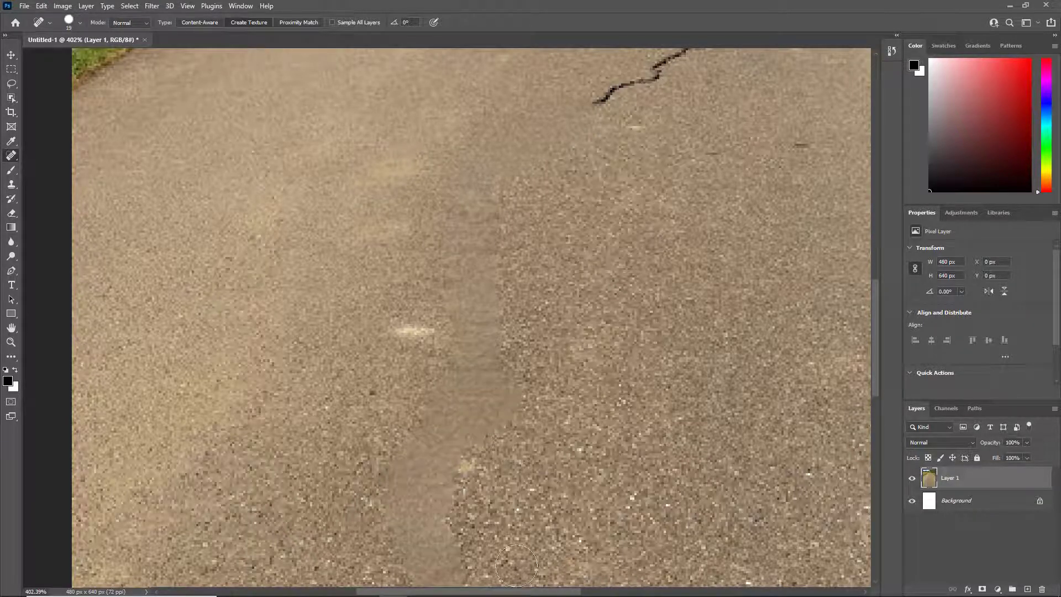
scroll(510, 386, "down", 4)
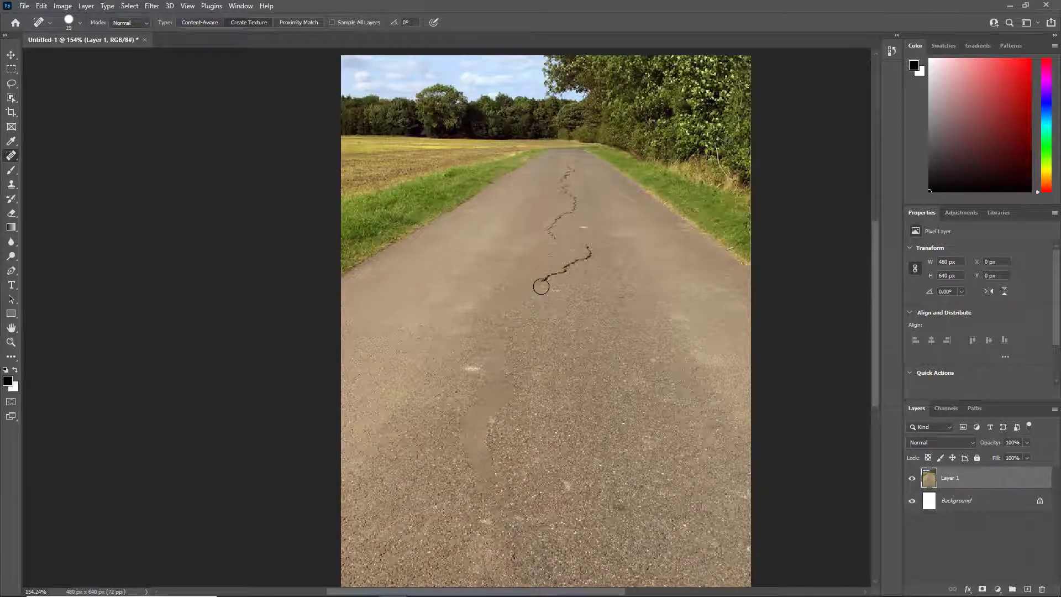
scroll(500, 439, "up", 6)
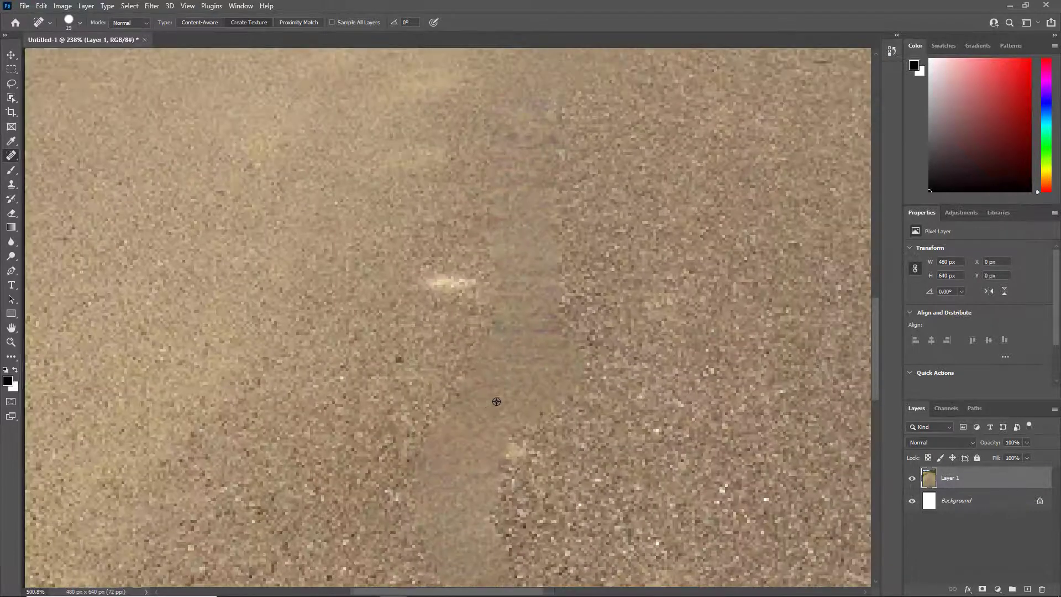
scroll(553, 401, "down", 3)
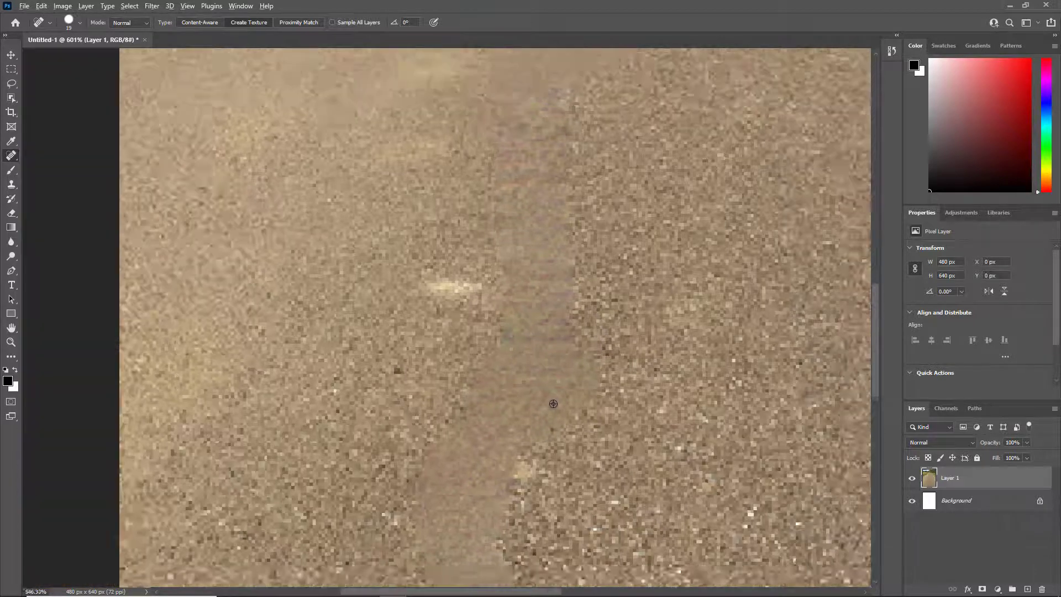
scroll(555, 399, "down", 1)
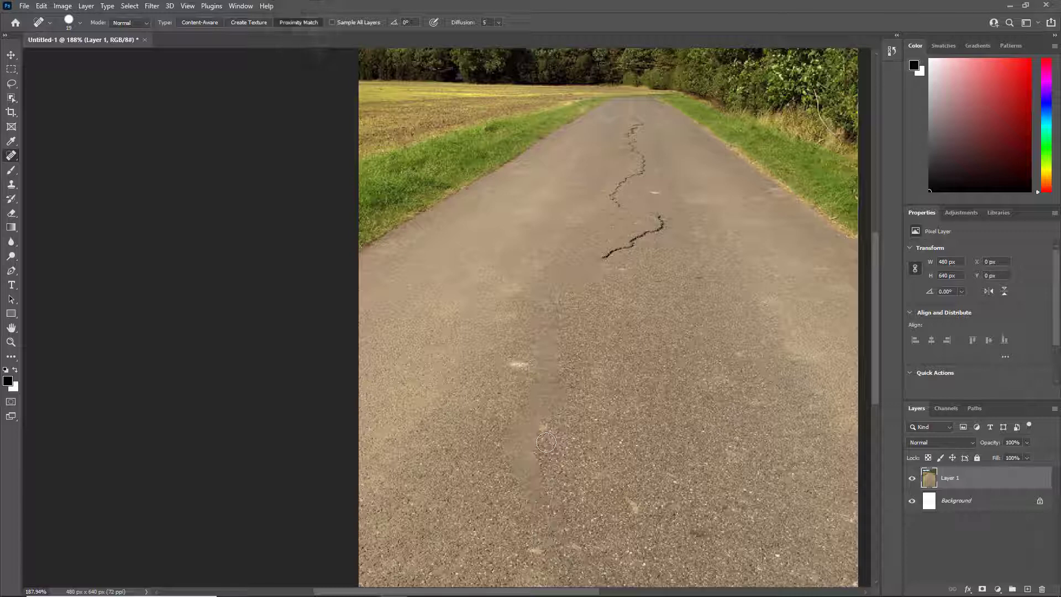
Undo the texture healing strokes and paint over the crack's lower and middle stretch with the Proximity Match healing type
key("ctrl+z")
key("ctrl+z")
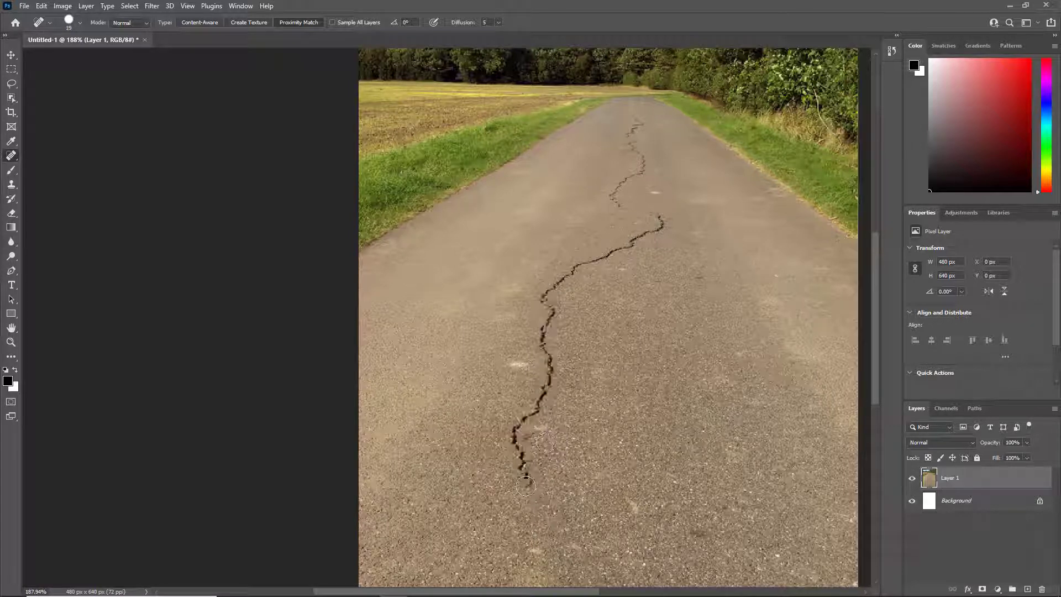
mouse_move(527, 487)
left_mouse_down()
mouse_move(514, 438)
mouse_move(547, 399)
mouse_move(552, 288)
left_mouse_up()
scroll(568, 521, "up", 1)
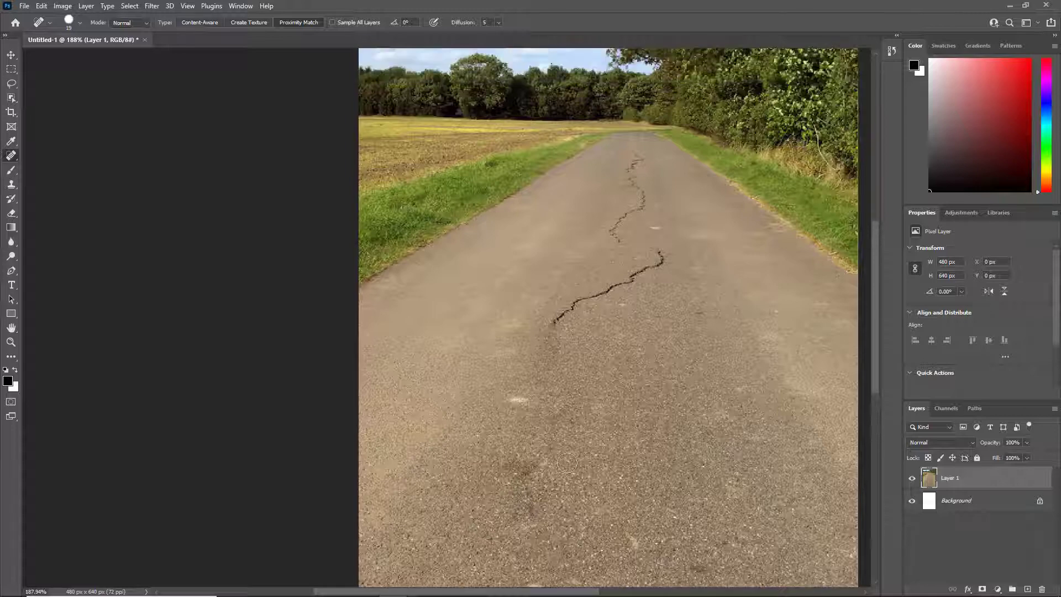
scroll(547, 442, "up", 5)
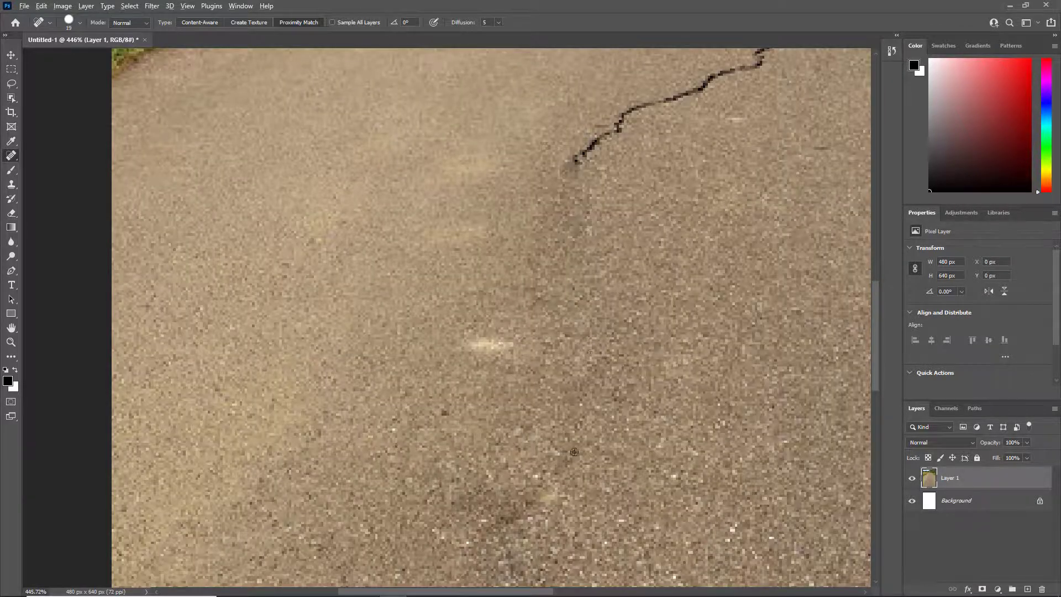
Repaint the dark patch on the healed lower stretch and extend the proximity-match healing up the diagonal part of the crack
scroll(573, 456, "down", 5)
mouse_move(561, 467)
left_mouse_down()
mouse_move(543, 495)
mouse_move(541, 529)
left_mouse_up()
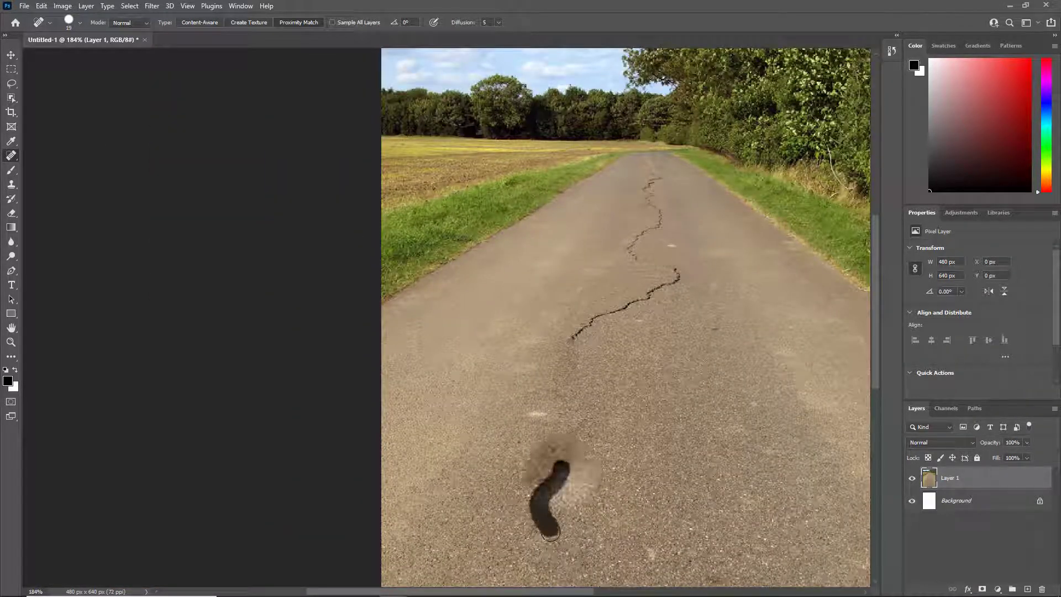
left_click_drag(574, 340, 641, 299)
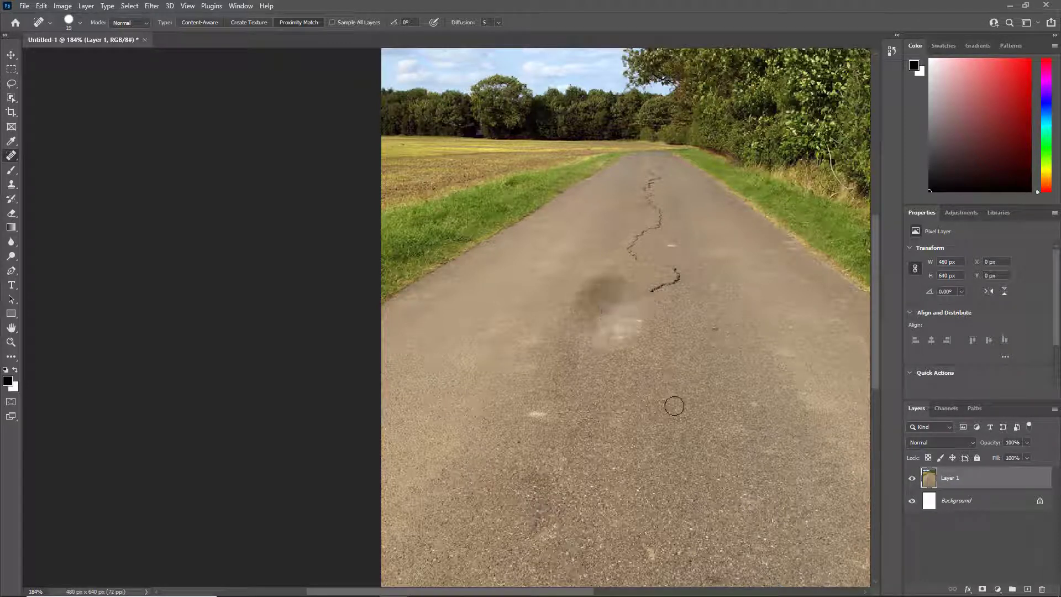
Try to heal the short hooked crack segment and the smooth patch beside it with the large brush, undoing these attempts
scroll(630, 319, "up", 3)
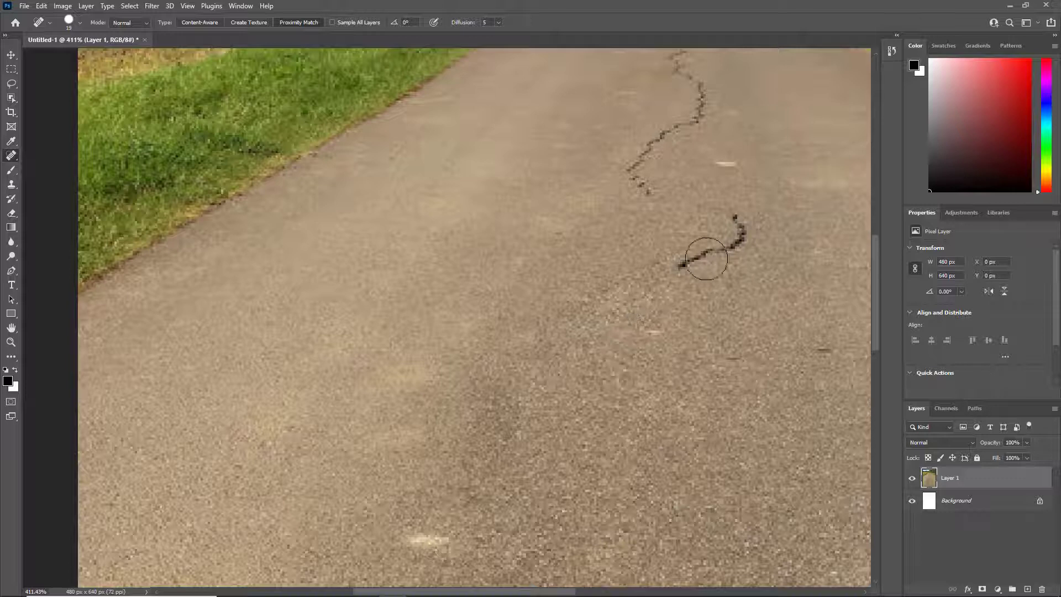
left_click_drag(681, 266, 740, 218)
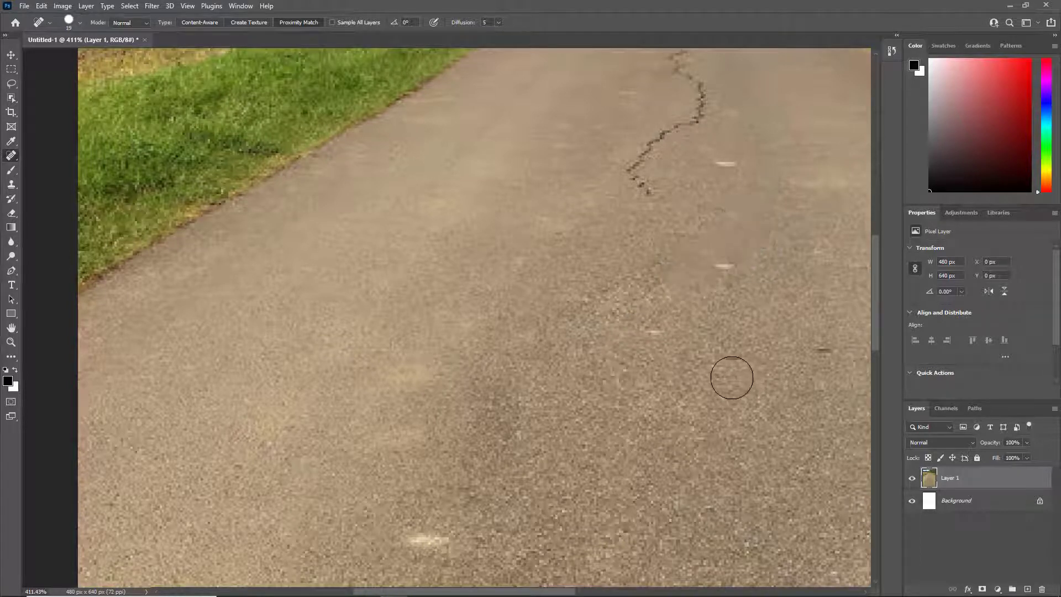
key("ctrl+z")
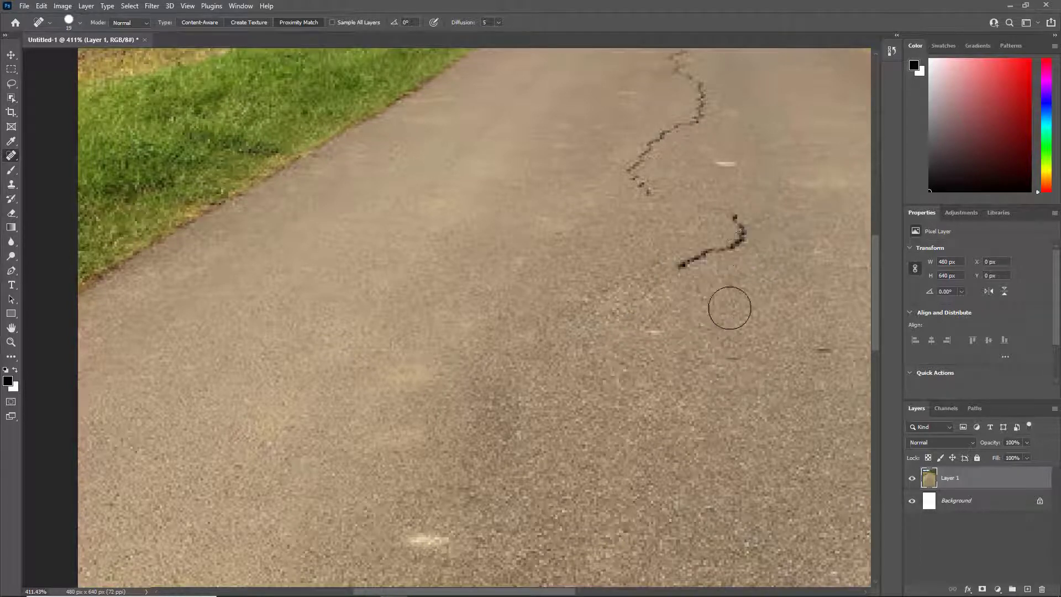
mouse_move(739, 217)
left_mouse_down()
mouse_move(684, 269)
mouse_move(733, 218)
left_mouse_up()
left_click_drag(668, 273, 614, 307)
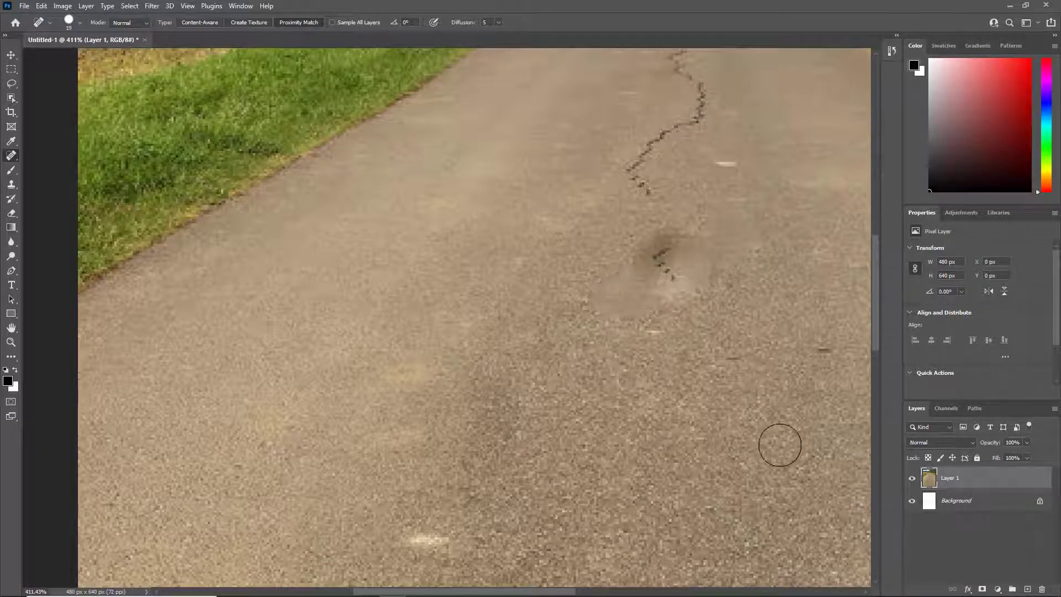
key("ctrl+z")
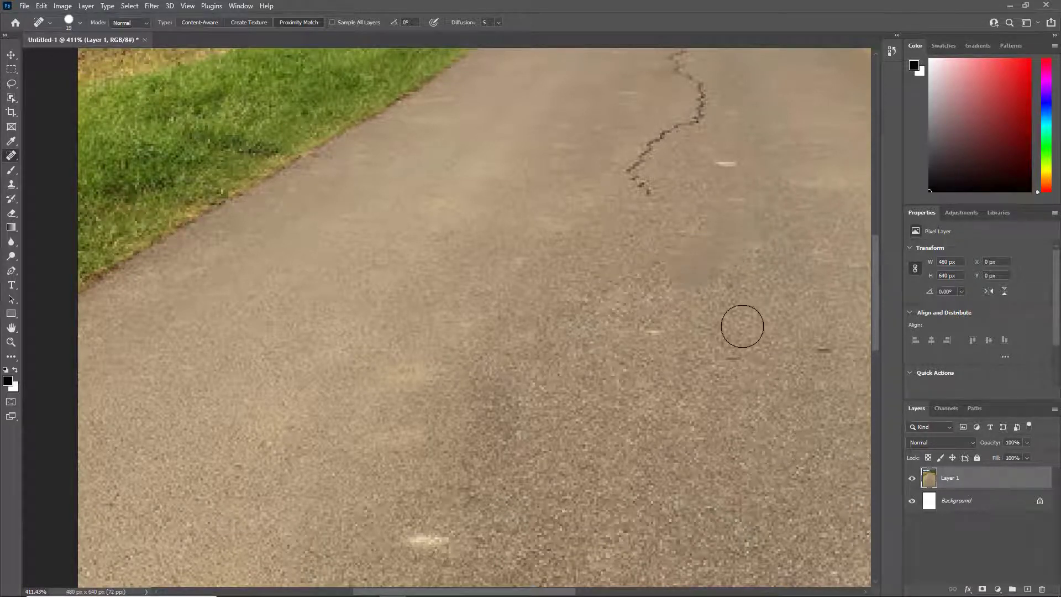
key("ctrl+z")
Reduce the healing brush to a size slightly wider than the crack and paint over the short hooked segment
scroll(746, 309, "down", 4)
scroll(747, 318, "up", 5)
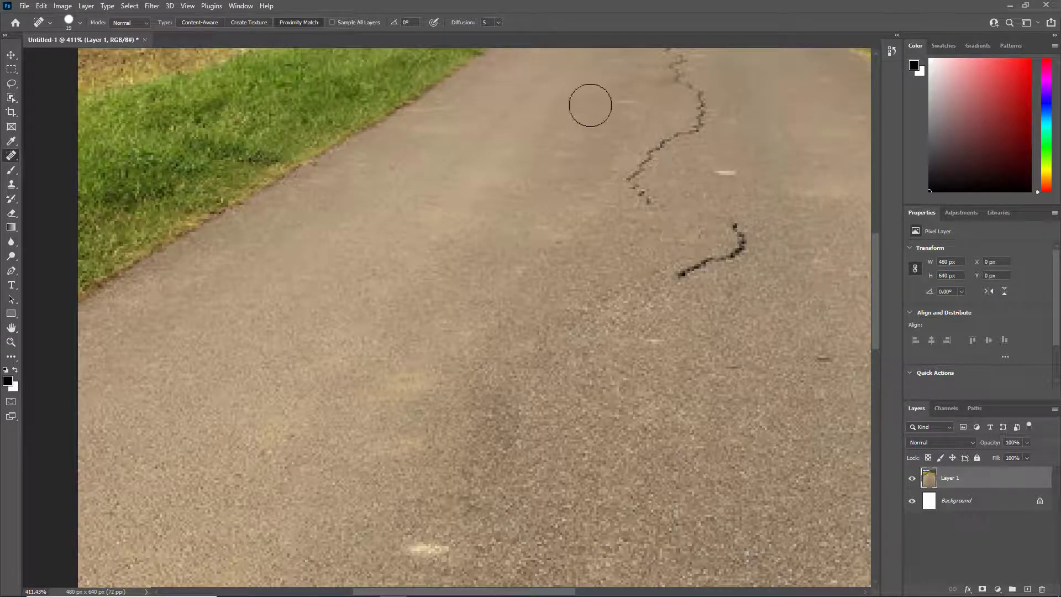
scroll(753, 162, "down", 5)
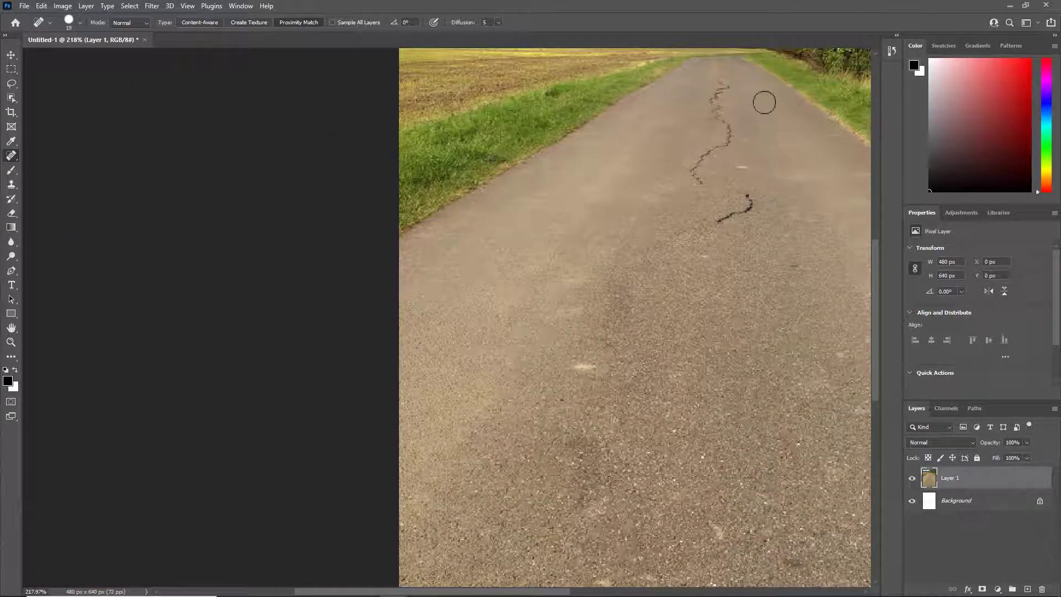
scroll(768, 215, "up", 5)
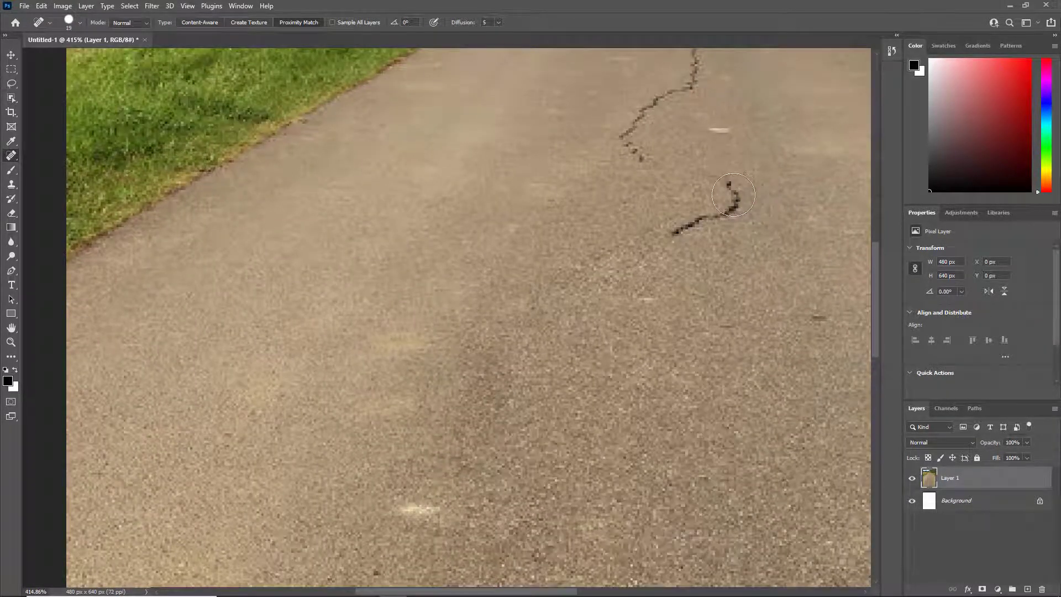
left_click(79, 22)
left_click_drag(14, 60, 21, 55)
left_click(79, 22)
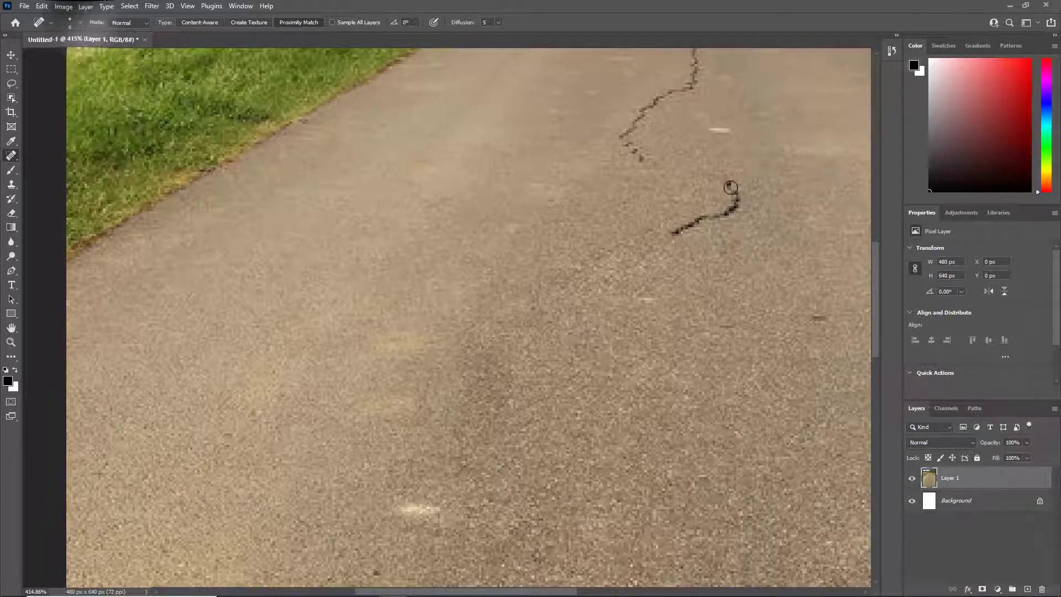
mouse_move(731, 187)
left_mouse_down()
mouse_move(729, 213)
mouse_move(672, 234)
mouse_move(742, 240)
left_mouse_up()
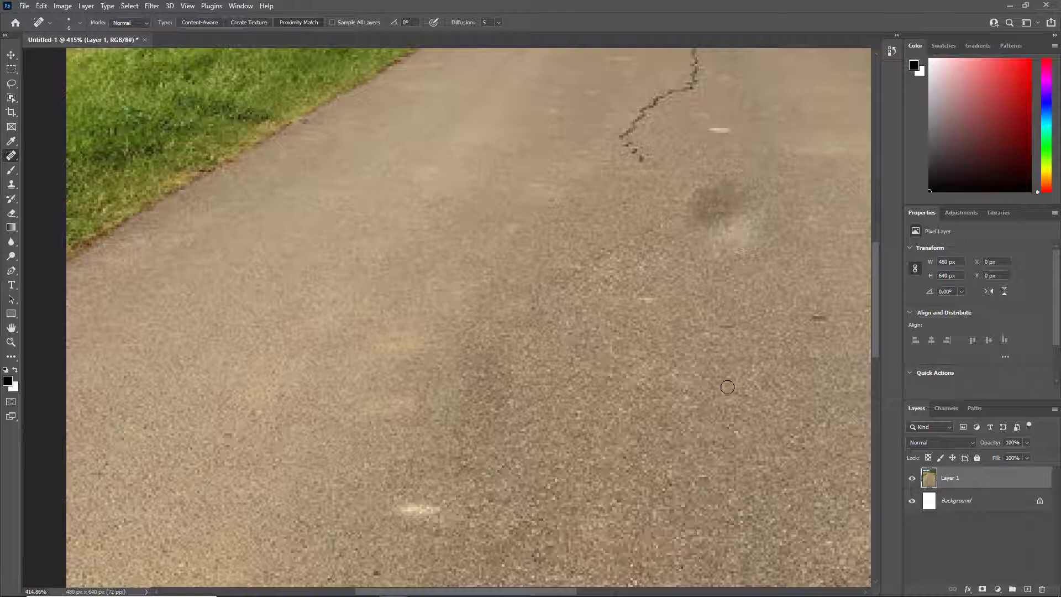
Heal the upper crack to the far end of the road, touch up the blotches and pale spot, and inspect the whole photo
mouse_move(651, 166)
left_mouse_down()
mouse_move(624, 143)
mouse_move(630, 128)
mouse_move(695, 87)
mouse_move(695, 53)
left_mouse_up()
scroll(734, 119, "down", 5)
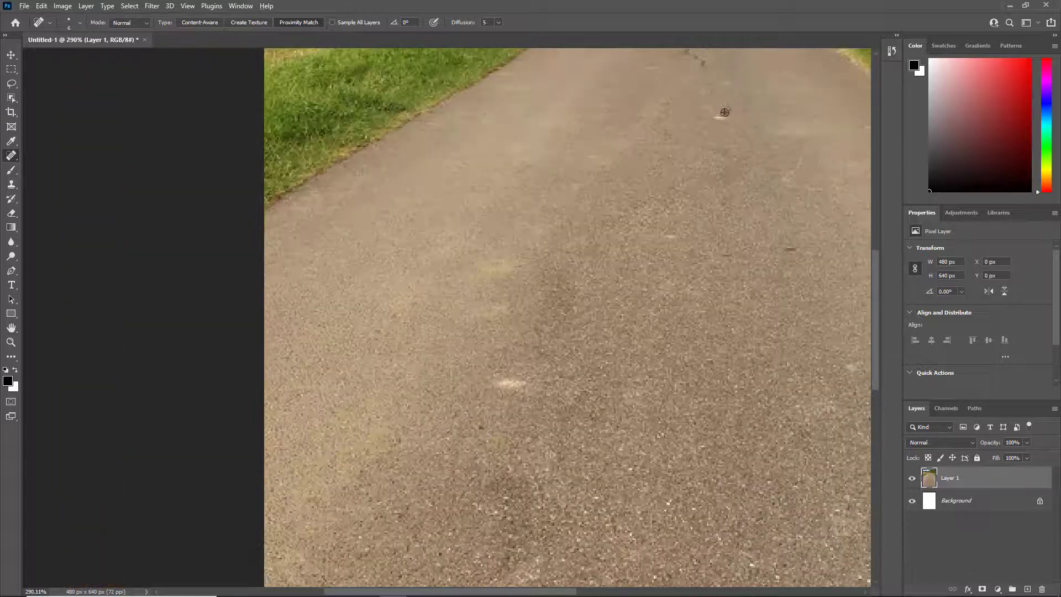
scroll(725, 94, "up", 3)
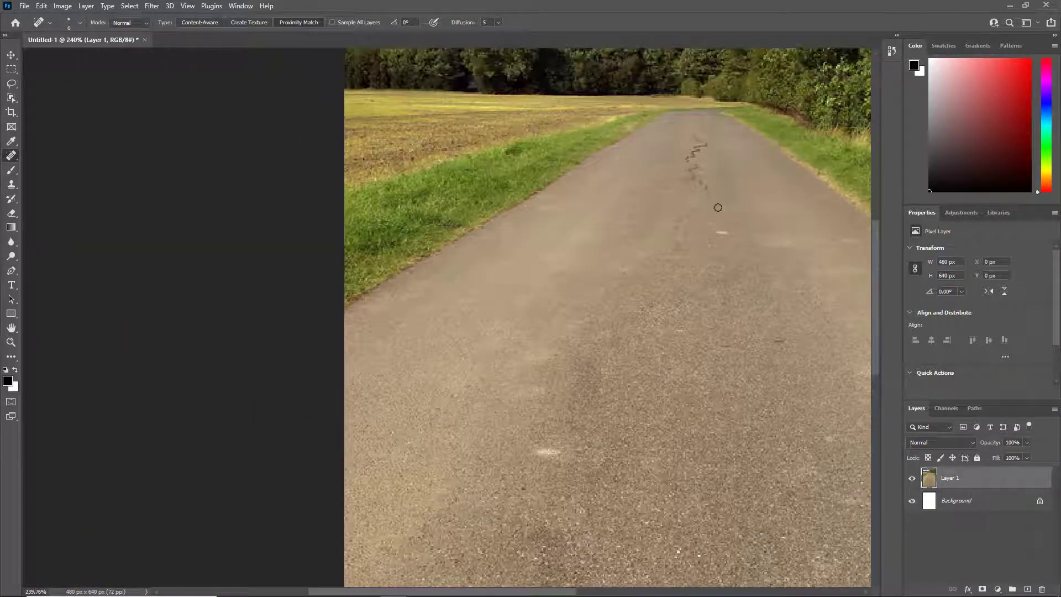
mouse_move(711, 196)
left_mouse_down()
mouse_move(719, 216)
mouse_move(686, 159)
mouse_move(703, 146)
mouse_move(710, 159)
left_mouse_up()
left_click(712, 138)
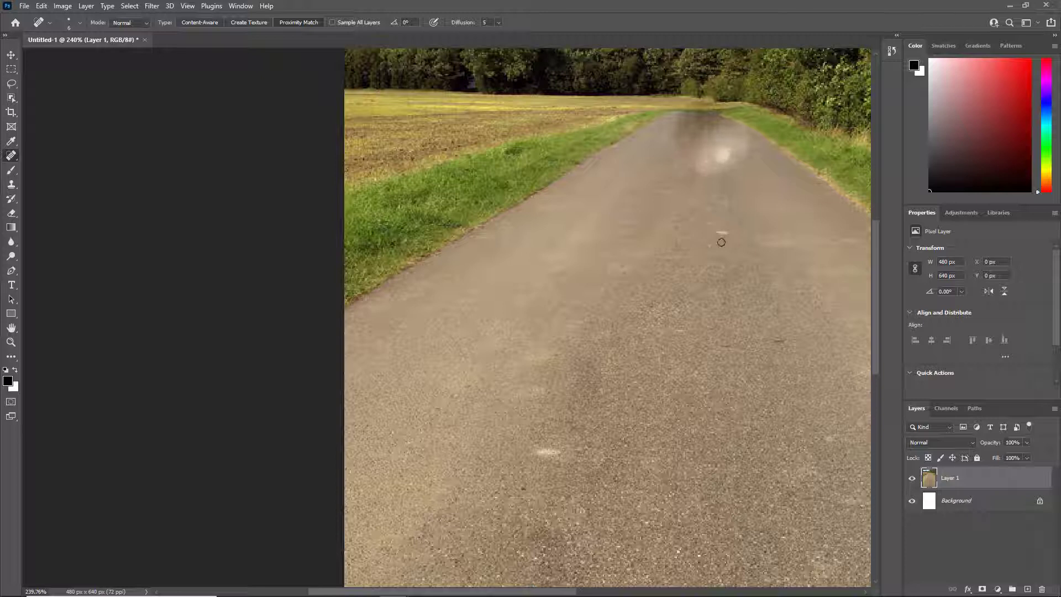
left_click(695, 199)
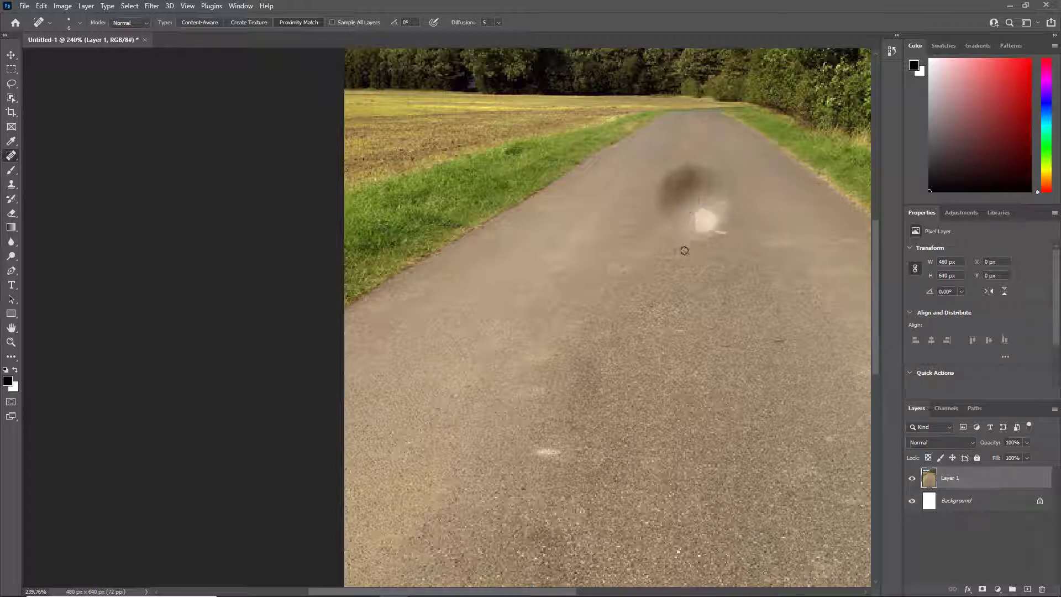
left_click(718, 235)
scroll(661, 314, "down", 5)
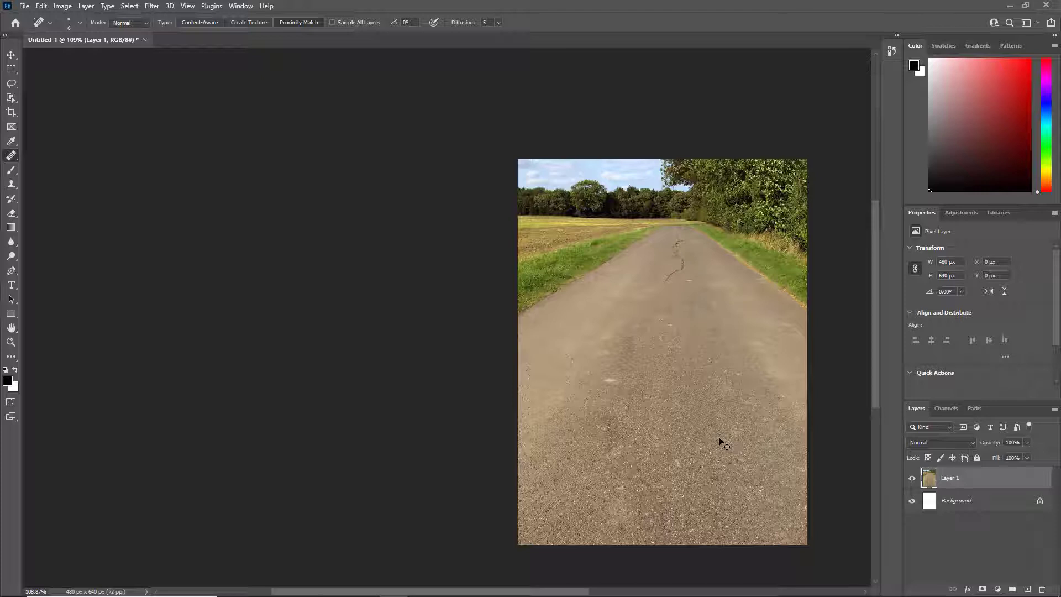
Undo all the healing strokes and lasso the lower stretch of the original crack down to the photo's bottom edge
key("ctrl+z")
key("ctrl+z")
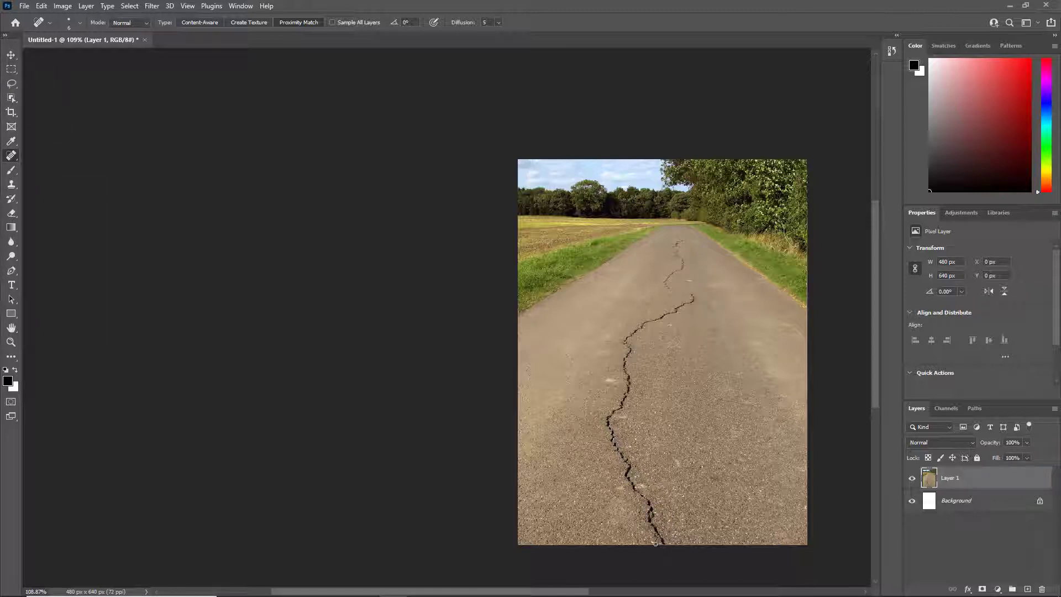
left_click(11, 84)
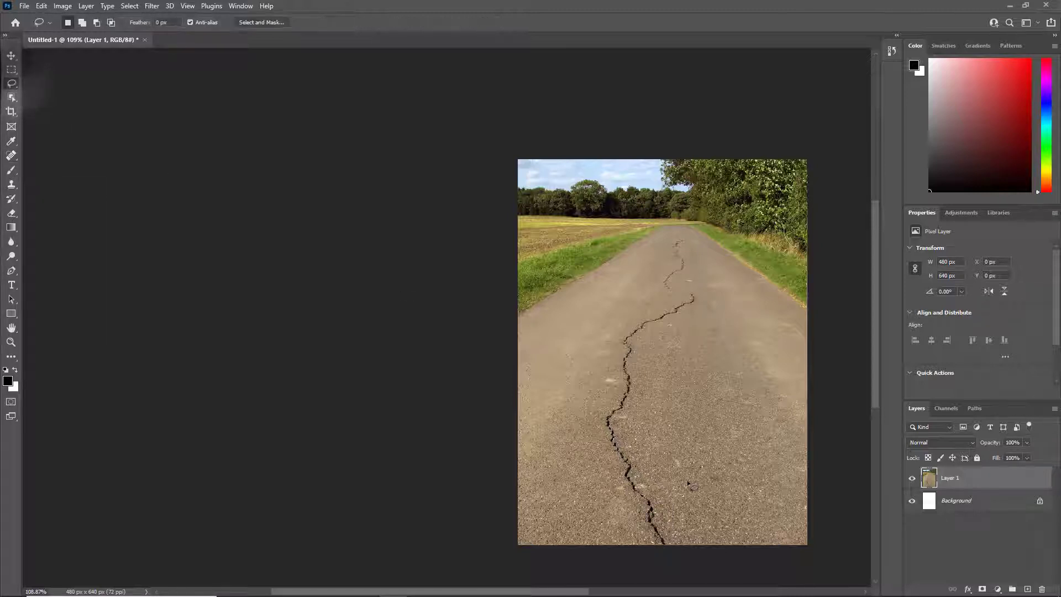
mouse_move(661, 548)
left_mouse_down()
mouse_move(652, 552)
mouse_move(636, 520)
mouse_move(617, 421)
left_mouse_up()
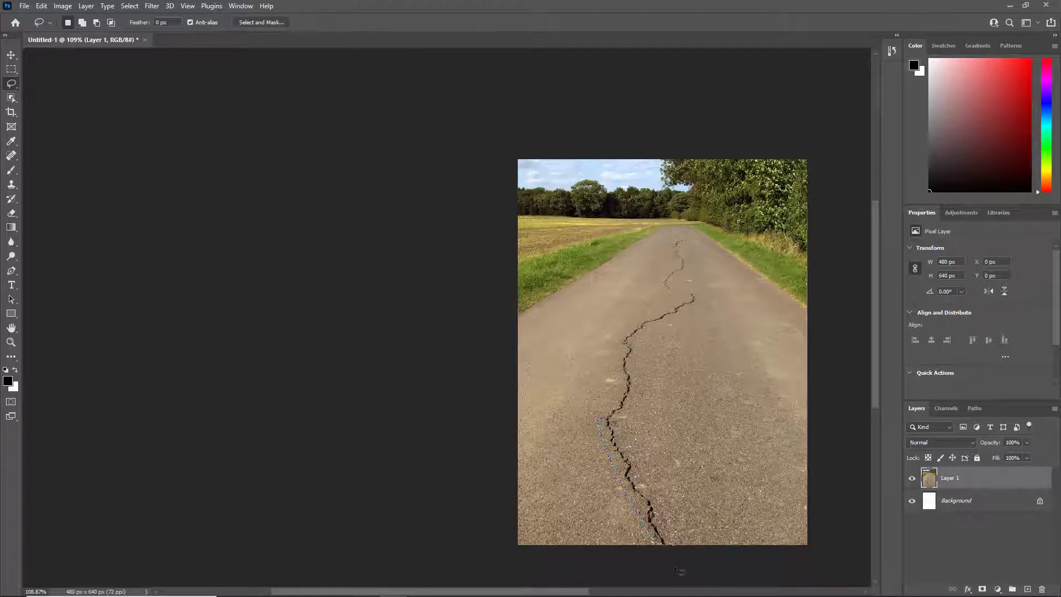
left_click_drag(679, 571, 674, 564)
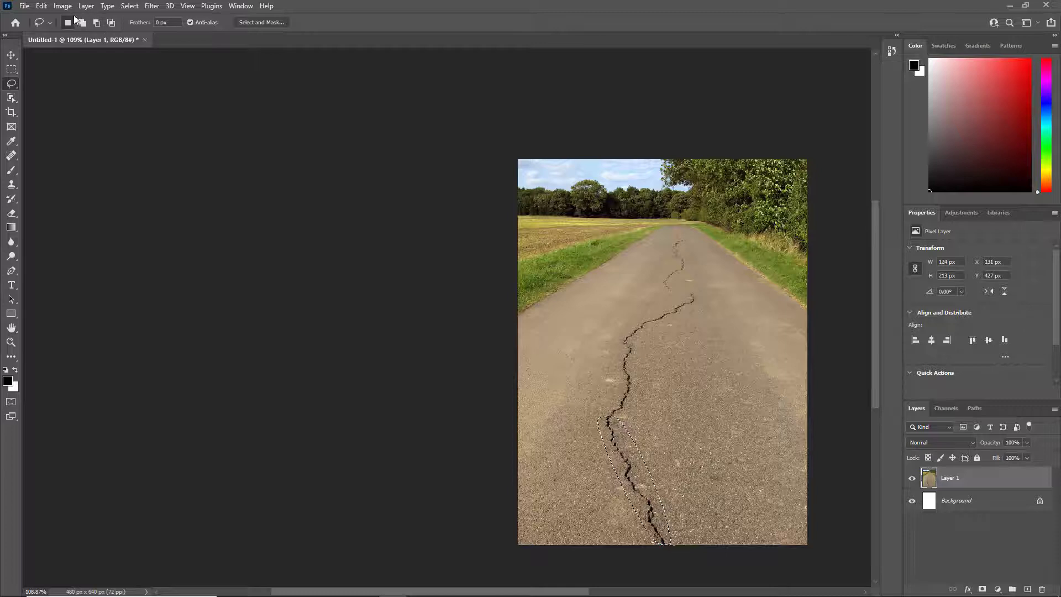
Fill the selection with Content-Aware contents, using Color Adaptation, Normal mode and 100% opacity, and inspect the filled stretch
left_click(41, 6)
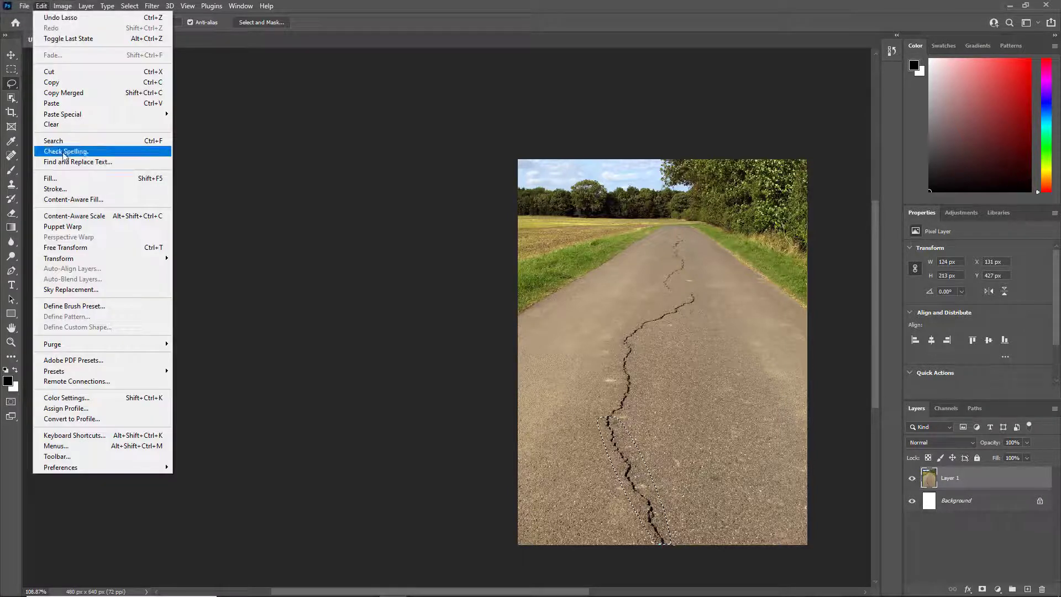
left_click(58, 181)
left_click_drag(499, 143, 239, 158)
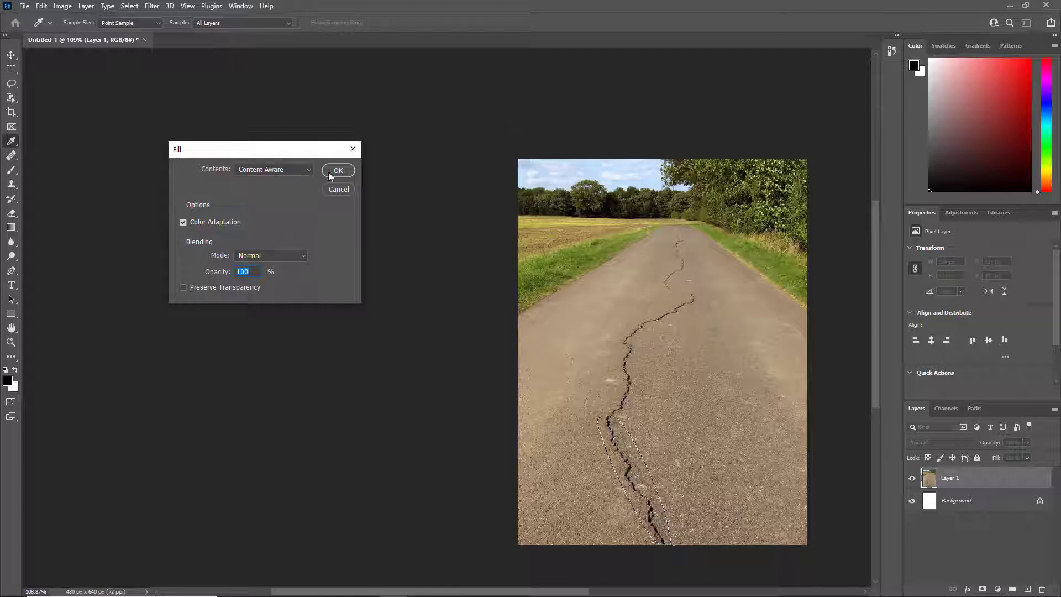
left_click(345, 172)
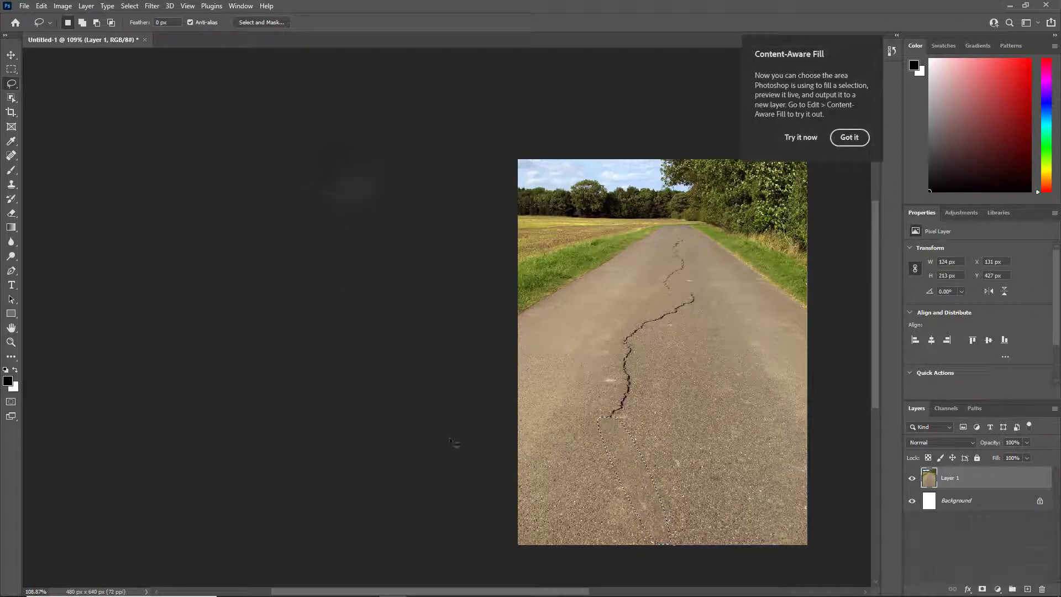
left_click(849, 137)
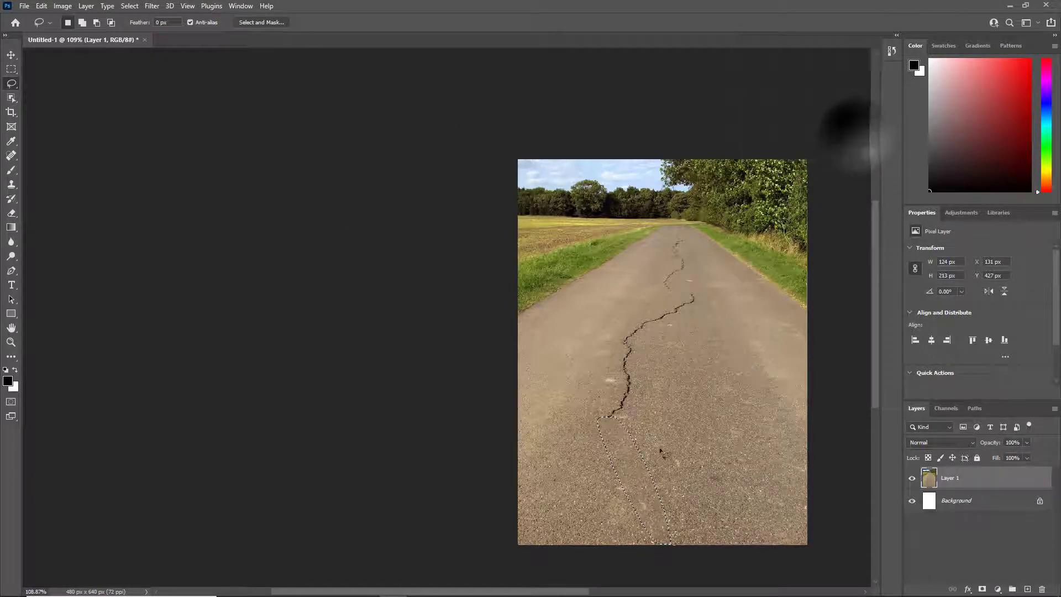
scroll(611, 470, "up", 1)
scroll(610, 471, "up", 4)
scroll(614, 474, "down", 5)
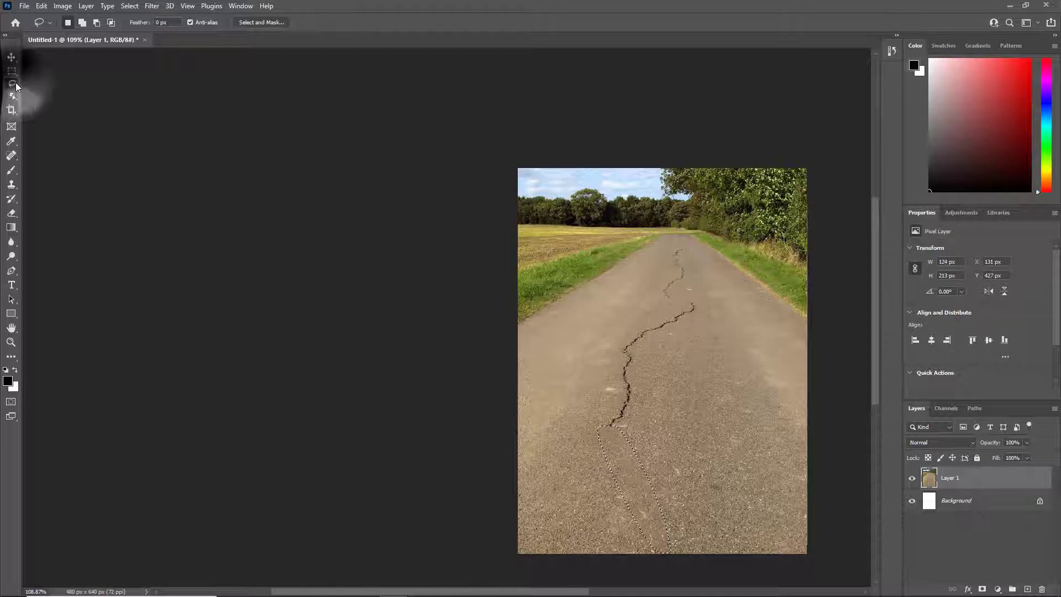
left_click(16, 83)
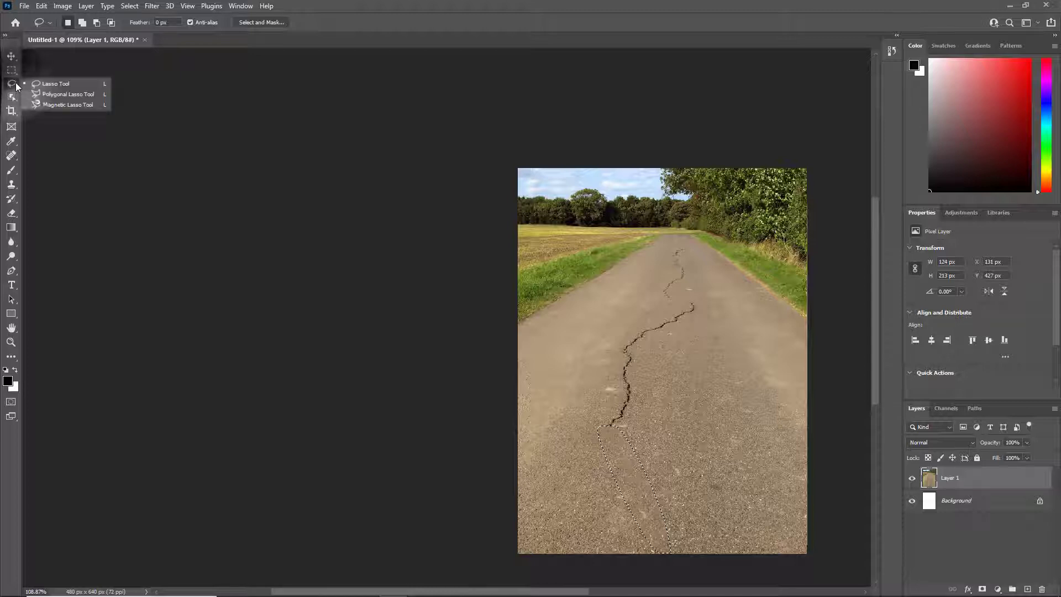
left_click(55, 84)
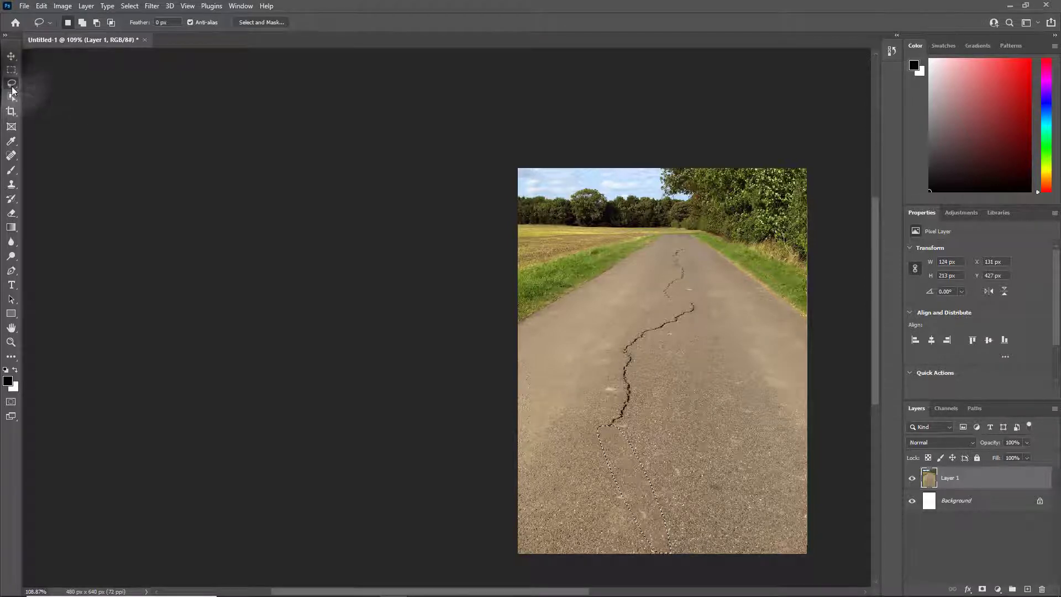
left_click(11, 97)
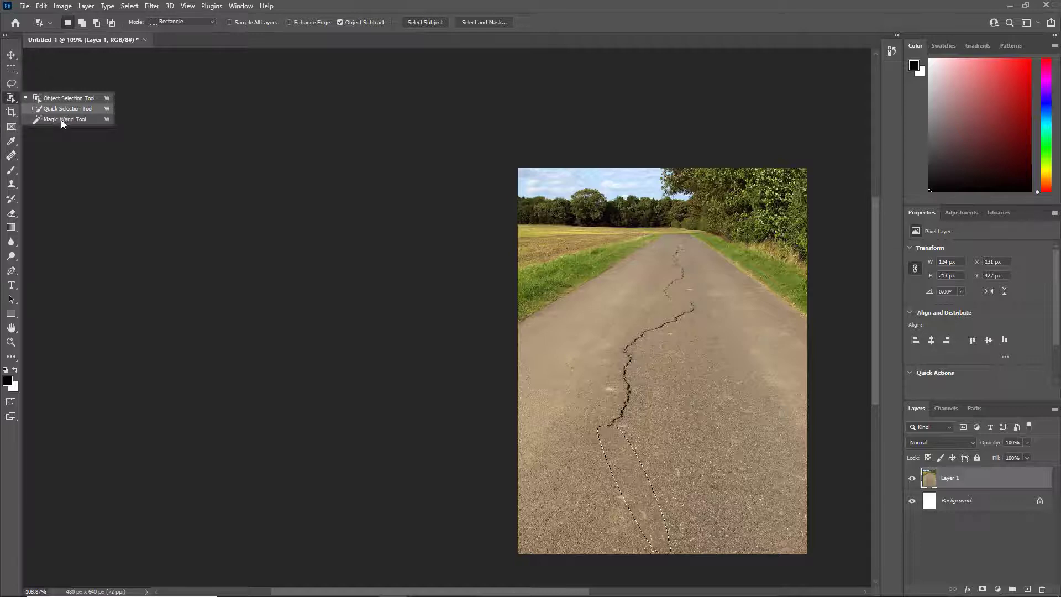
Deselect the filled area and heal the remaining upper crack with the Spot Healing Brush
left_click(11, 68)
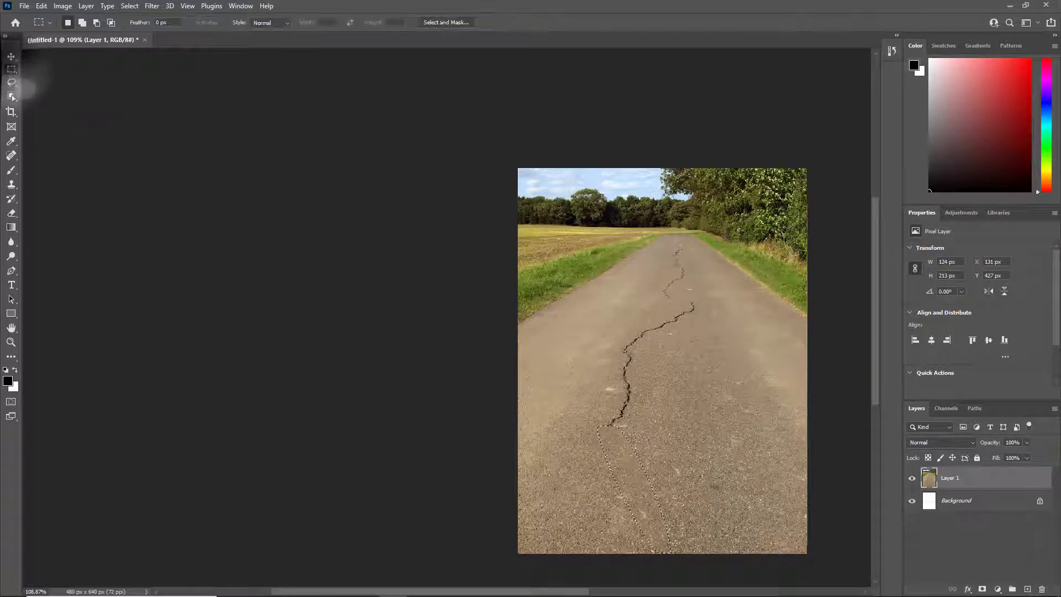
left_click(412, 397)
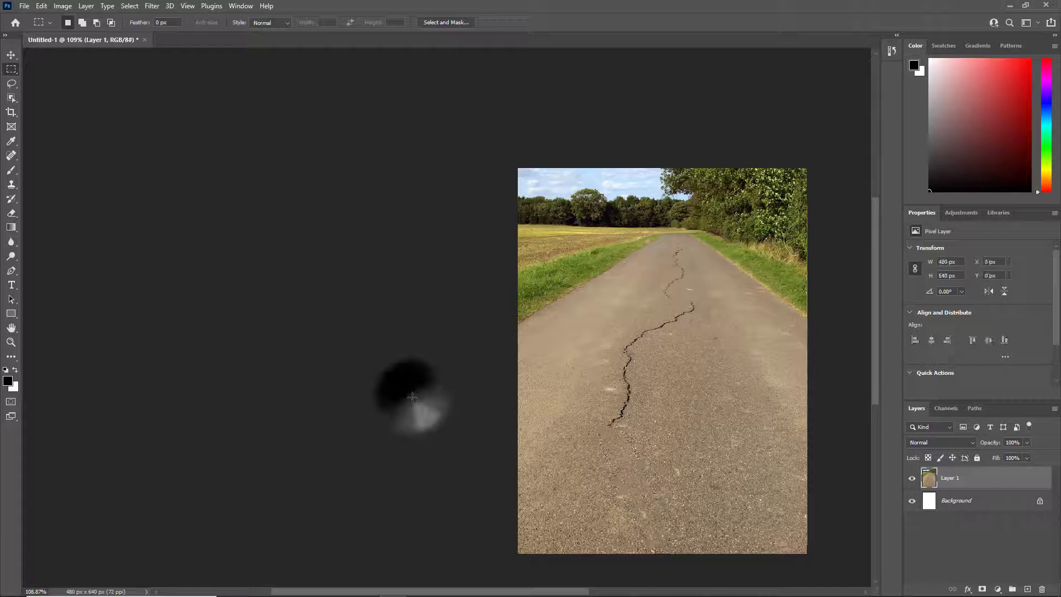
left_click(11, 157)
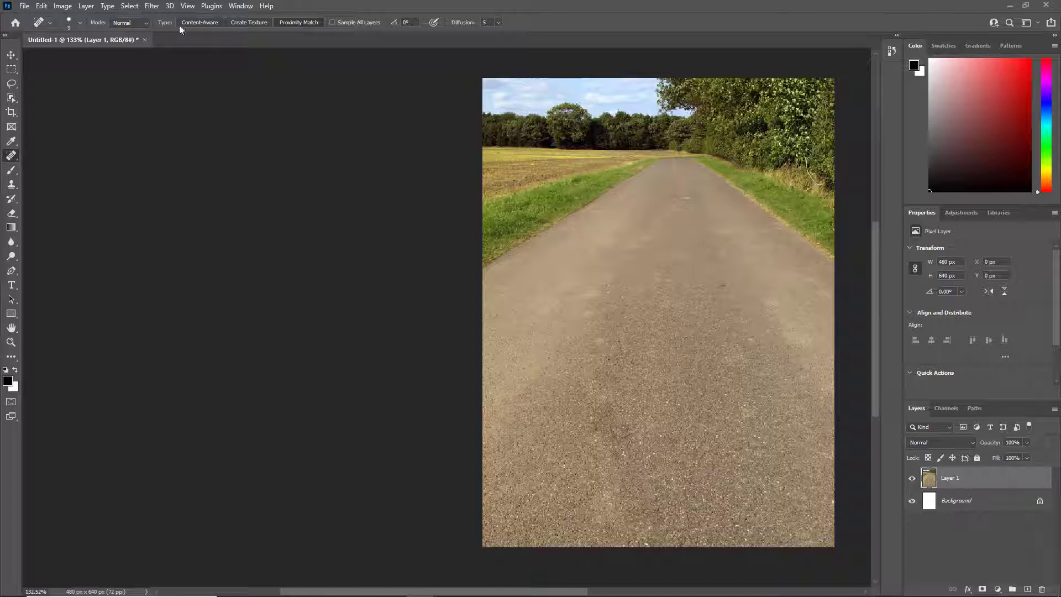
Heal the pale spot near the far end of the road with the Healing Brush, sampling the adjacent asphalt
right_click(14, 156)
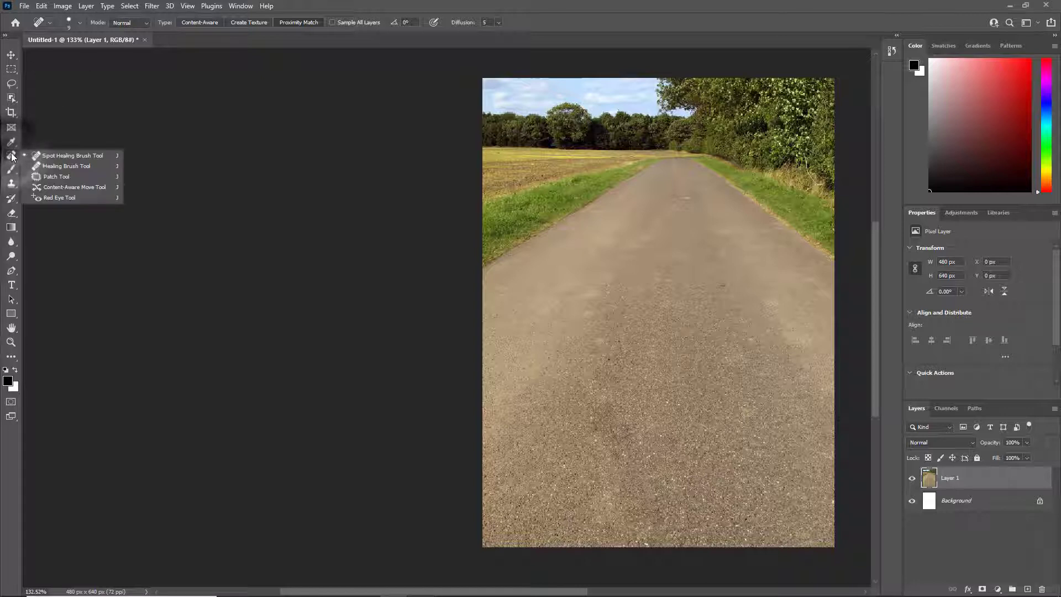
right_click(13, 186)
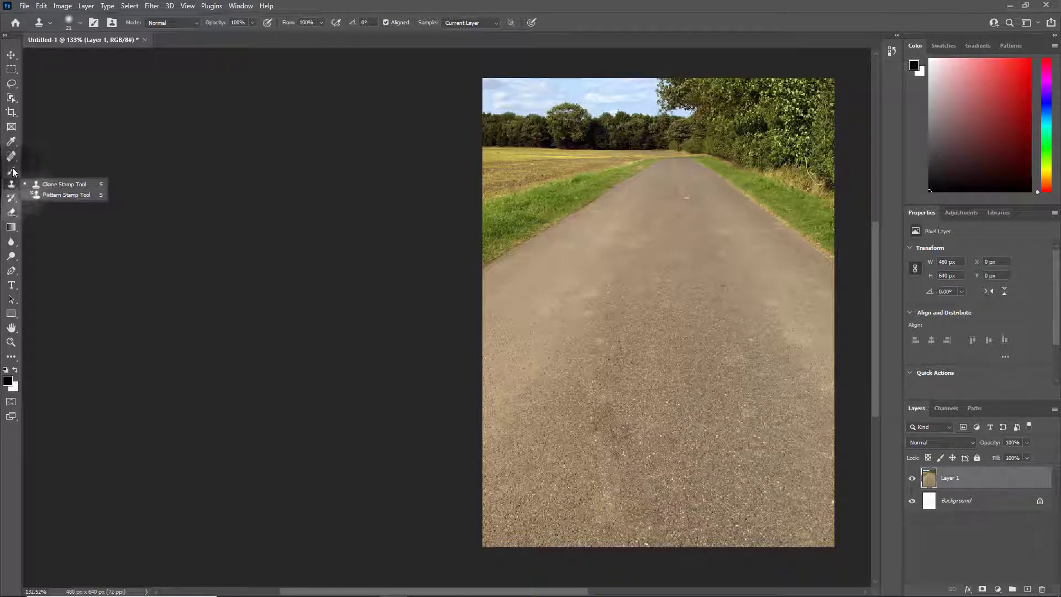
right_click(14, 155)
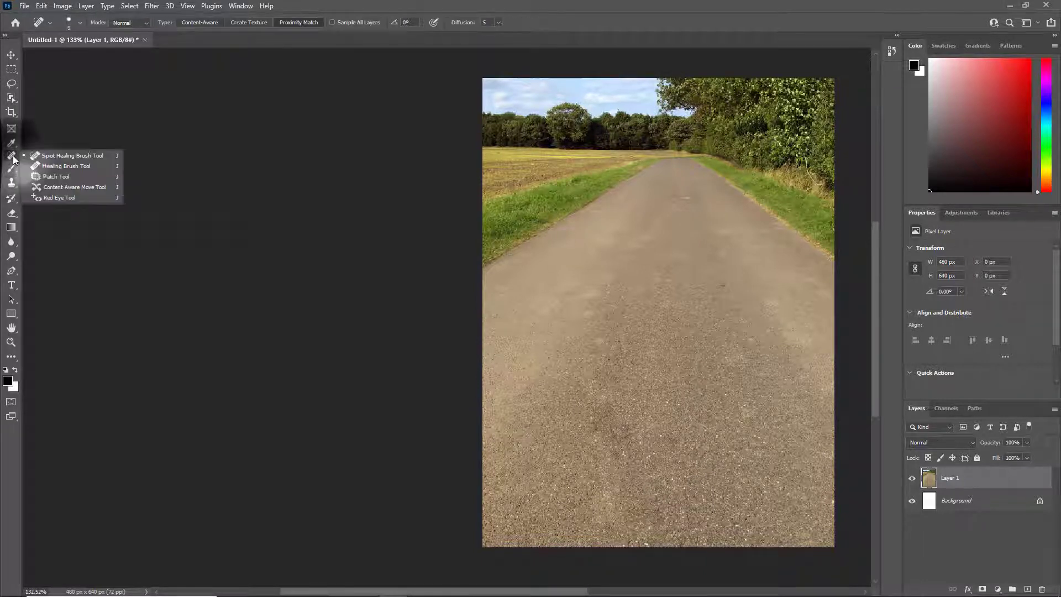
left_click(68, 167)
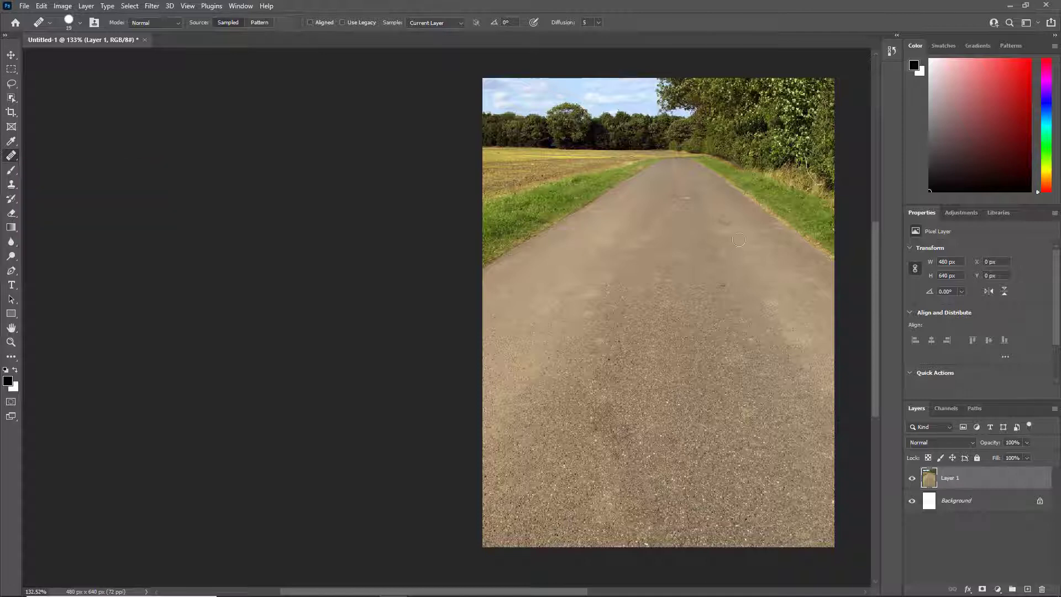
left_click(704, 198, "alt")
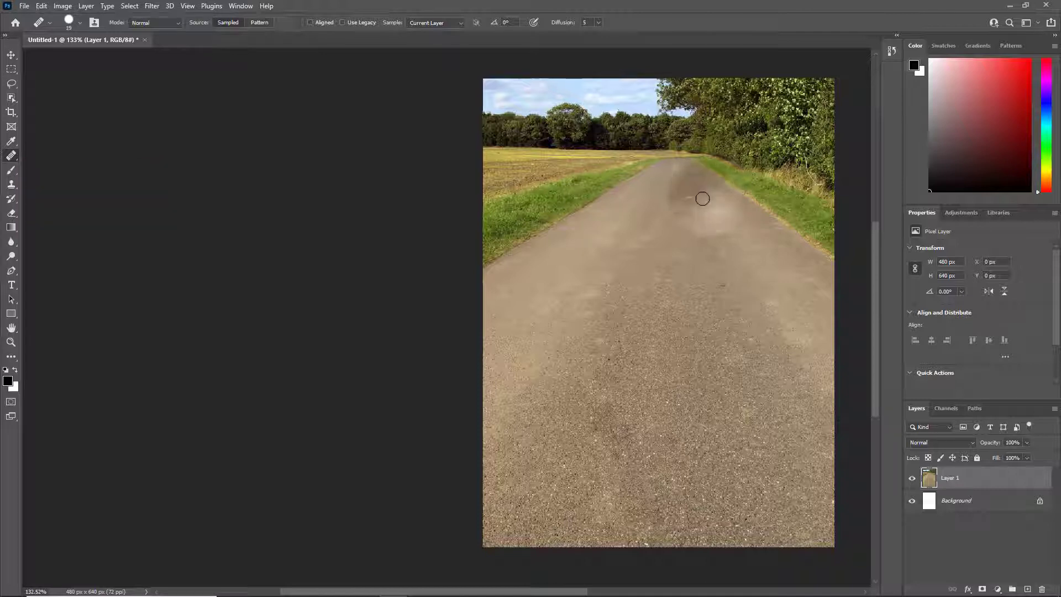
left_click_drag(685, 198, 692, 210)
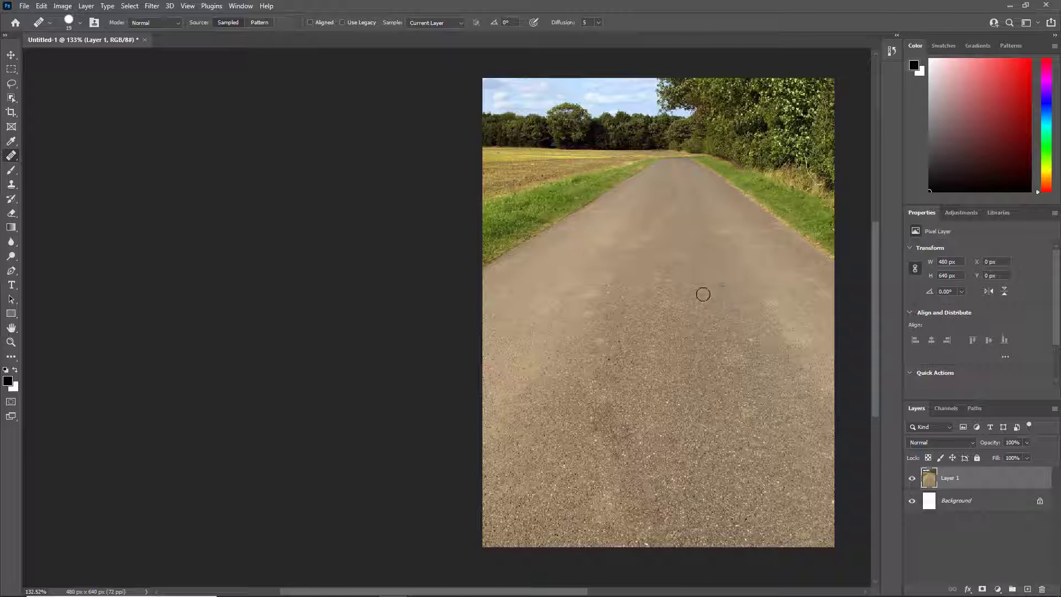
Touch up the small dark mark in the middle of the road and inspect the whole repaired photo
left_click_drag(706, 286, 725, 288)
scroll(724, 306, "up", 5)
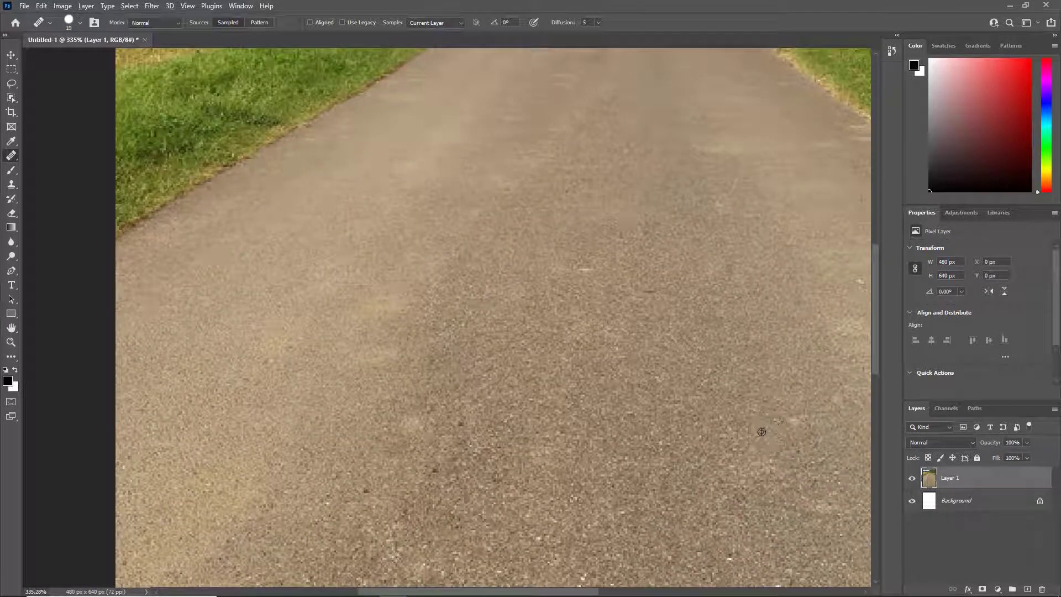
scroll(761, 432, "down", 5)
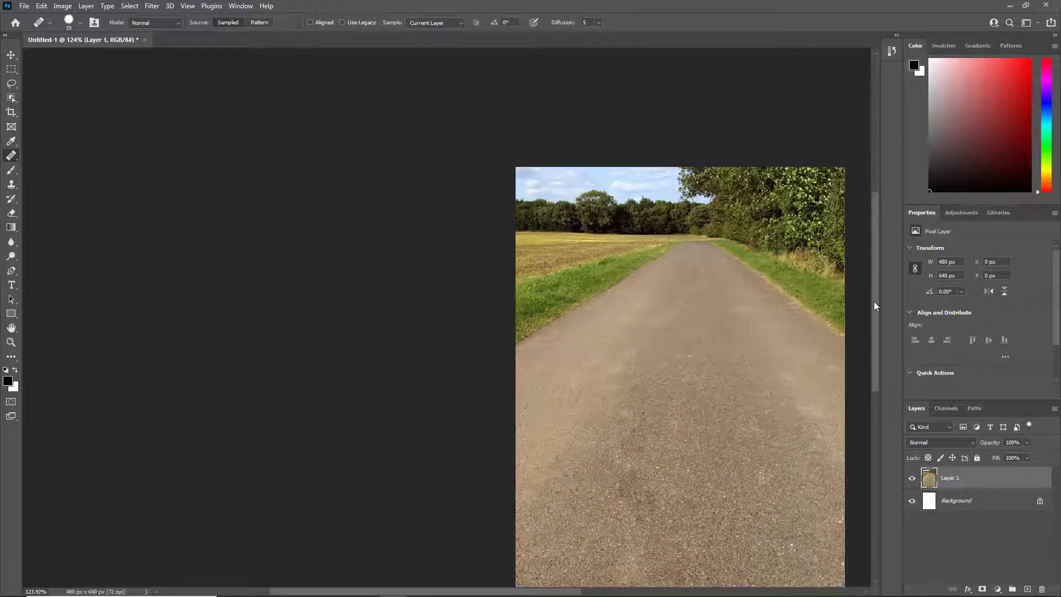
left_click_drag(874, 305, 876, 325)
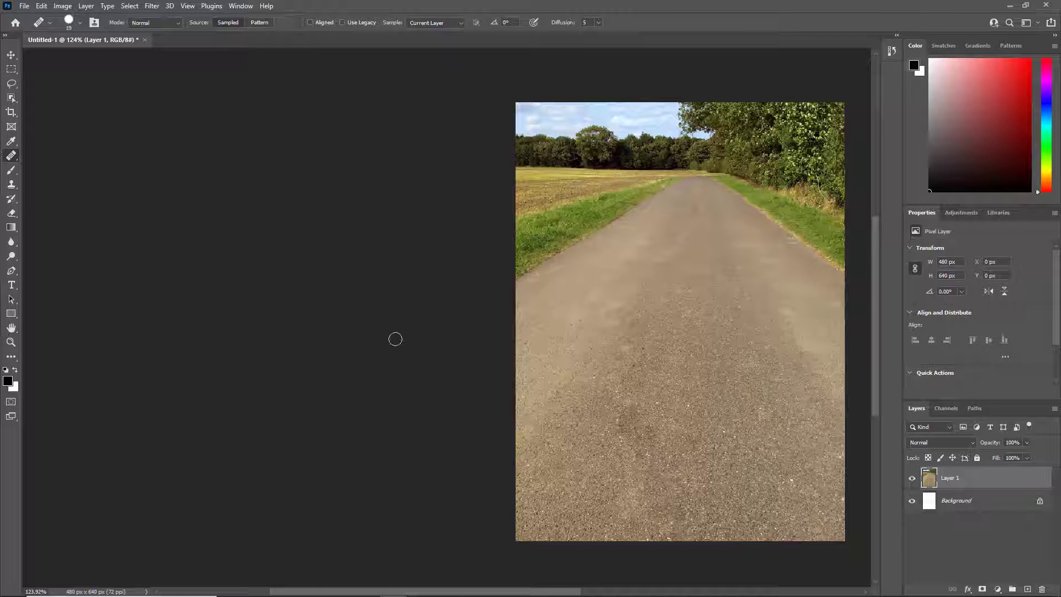
Paste the original cracked photo as a new layer and move it flush against the left side of the repaired photo
key("ctrl+v")
left_click(12, 55)
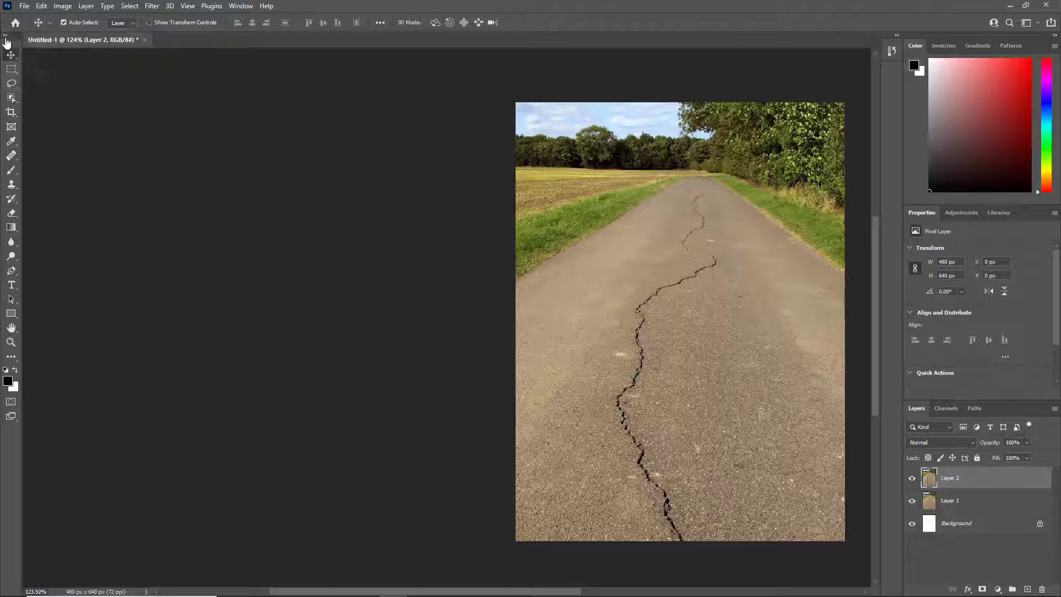
left_click_drag(774, 269, 457, 275)
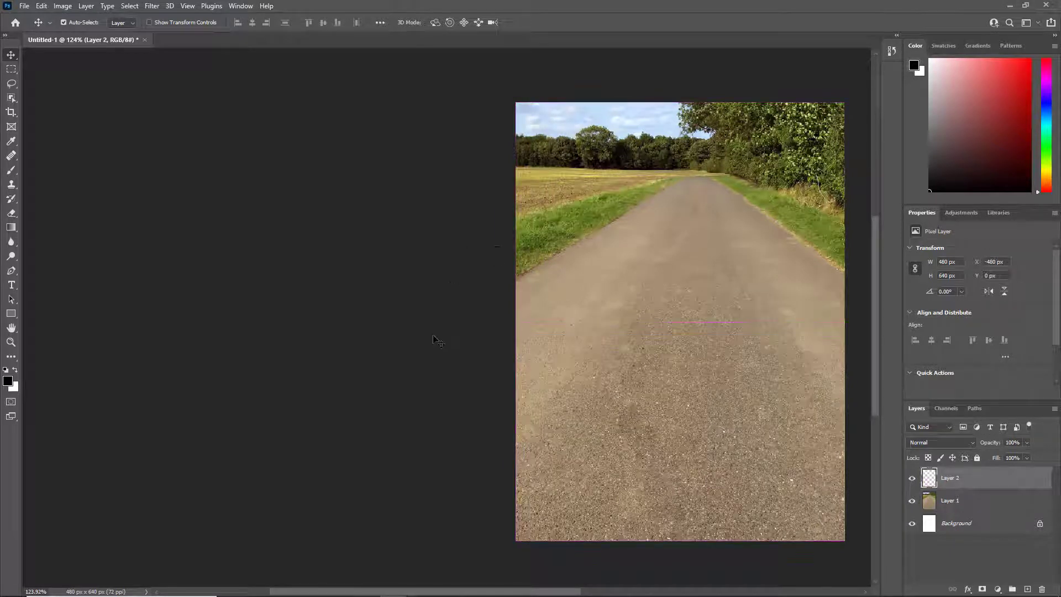
Expand the canvas with Reveal All to show the original and repaired photos side by side
left_click(62, 7)
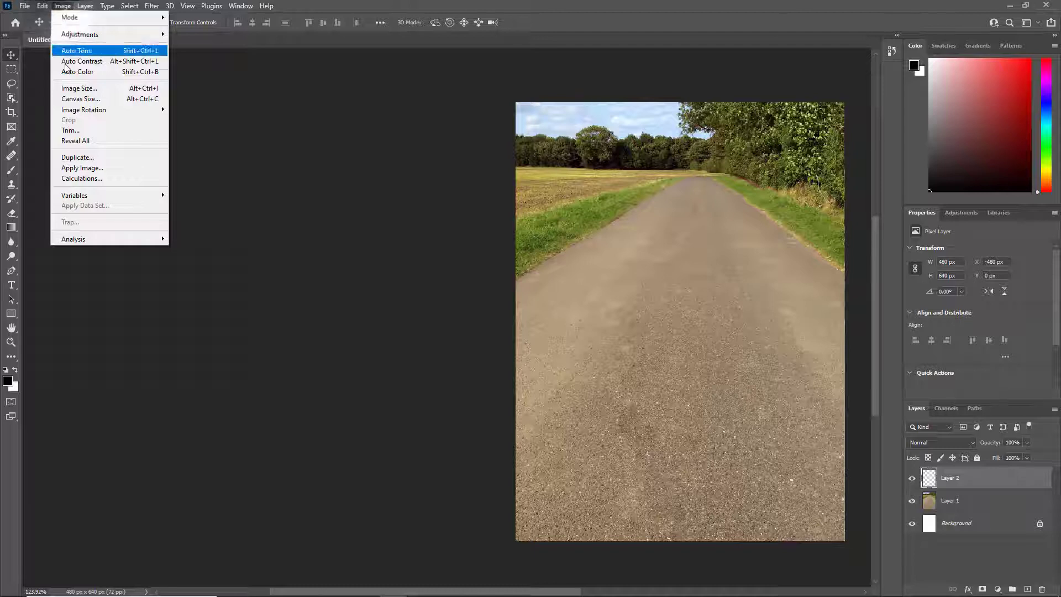
left_click(78, 141)
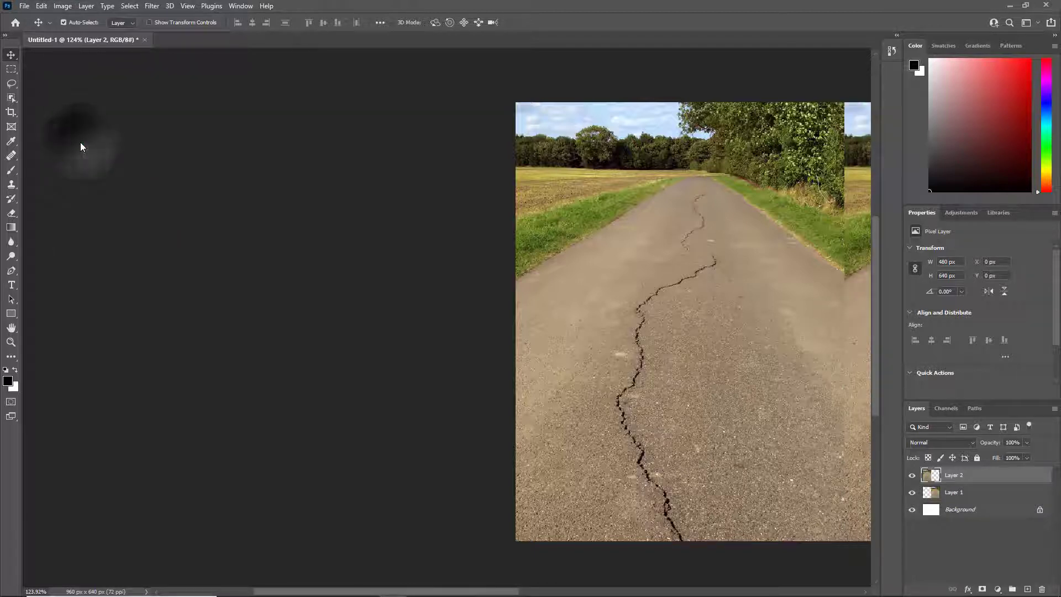
left_click_drag(490, 591, 615, 592)
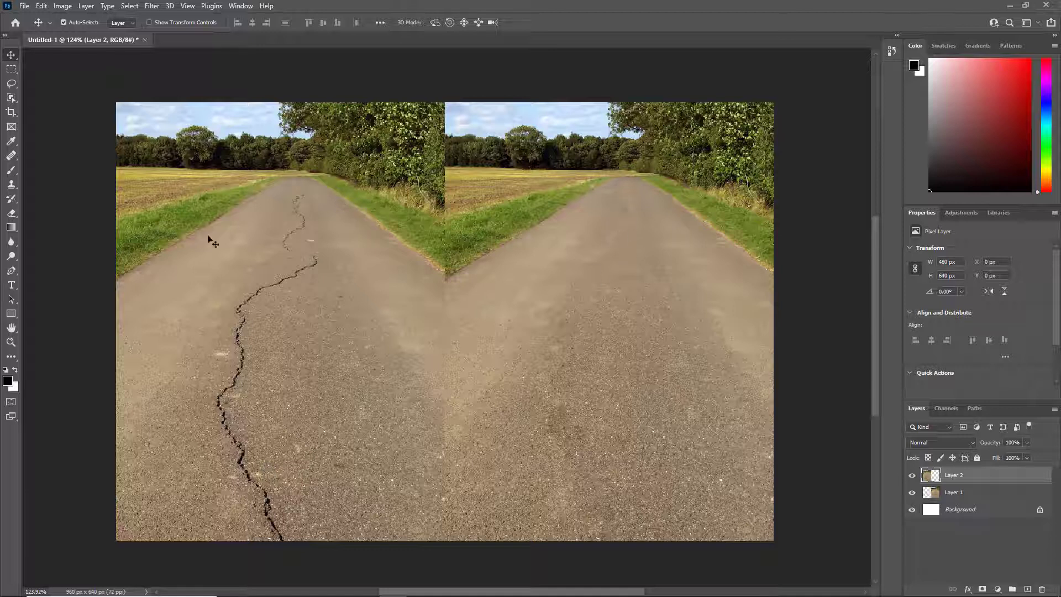
Start saving the document on the computer, in the Photoshop folder inside Creative Cloud Files
left_click(24, 7)
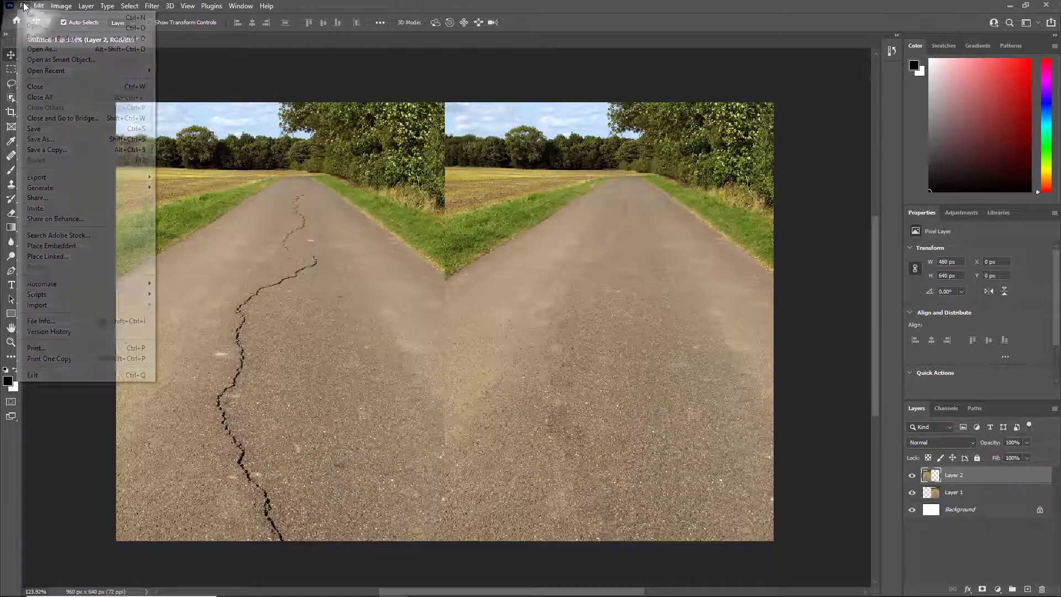
left_click(40, 140)
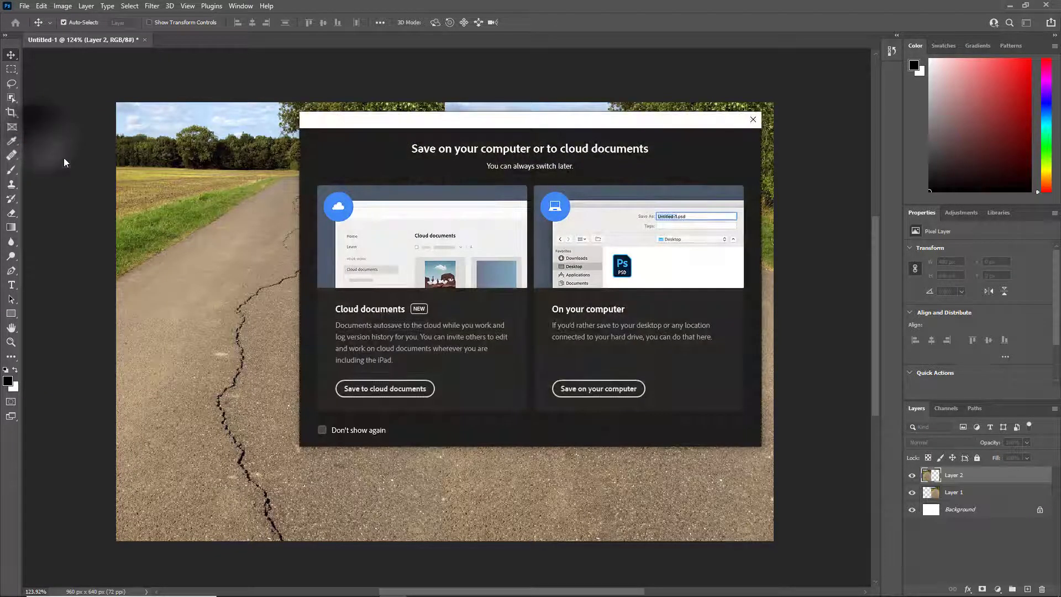
left_click(609, 390)
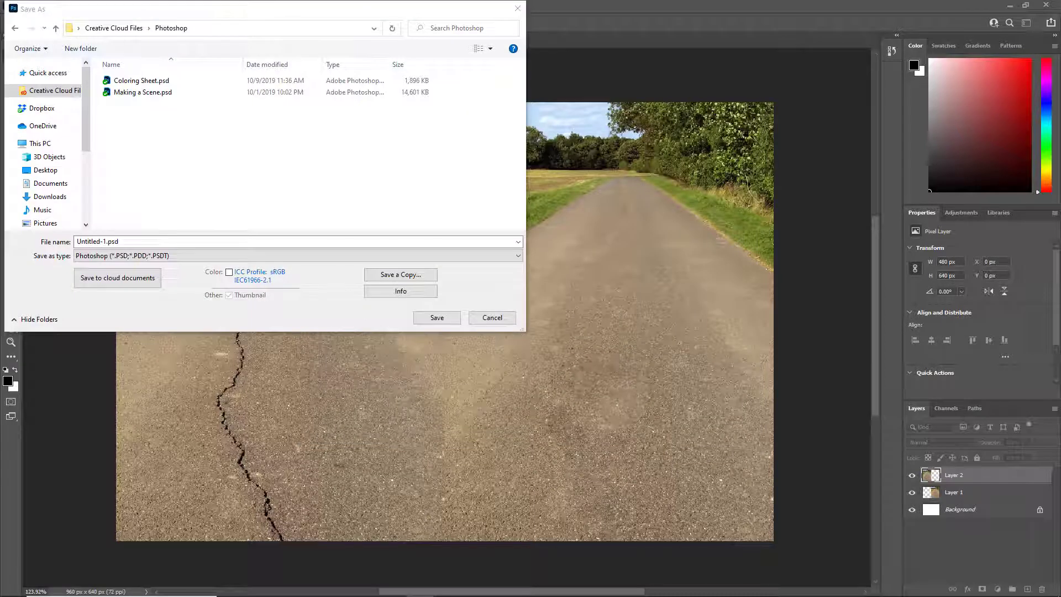
left_click(54, 92)
double_click(136, 136)
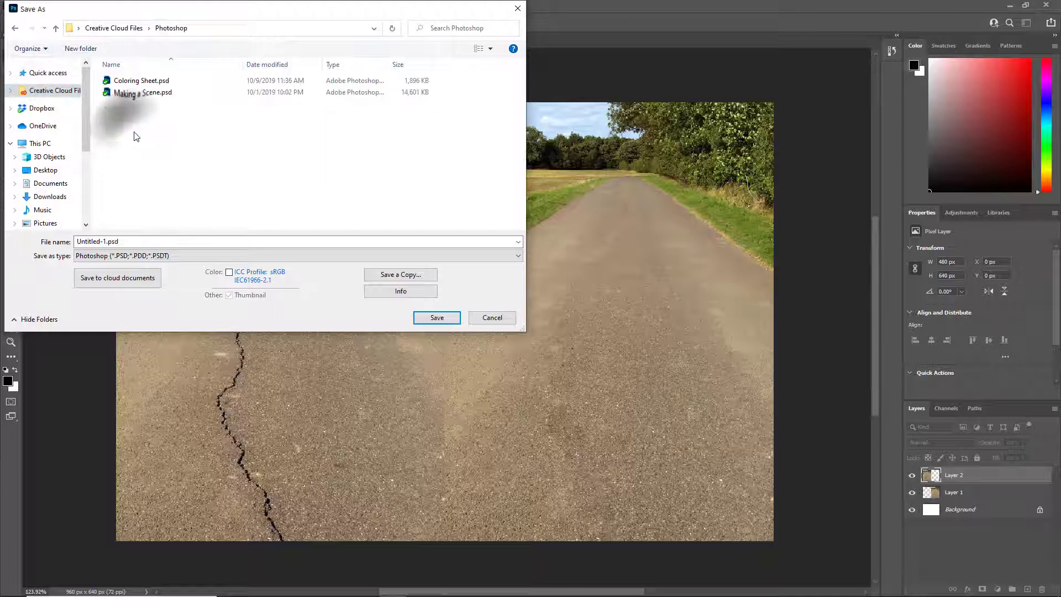
Save the PSD as Repair with Maximize Compatibility on, and turn off future display of the format options
double_click(148, 242)
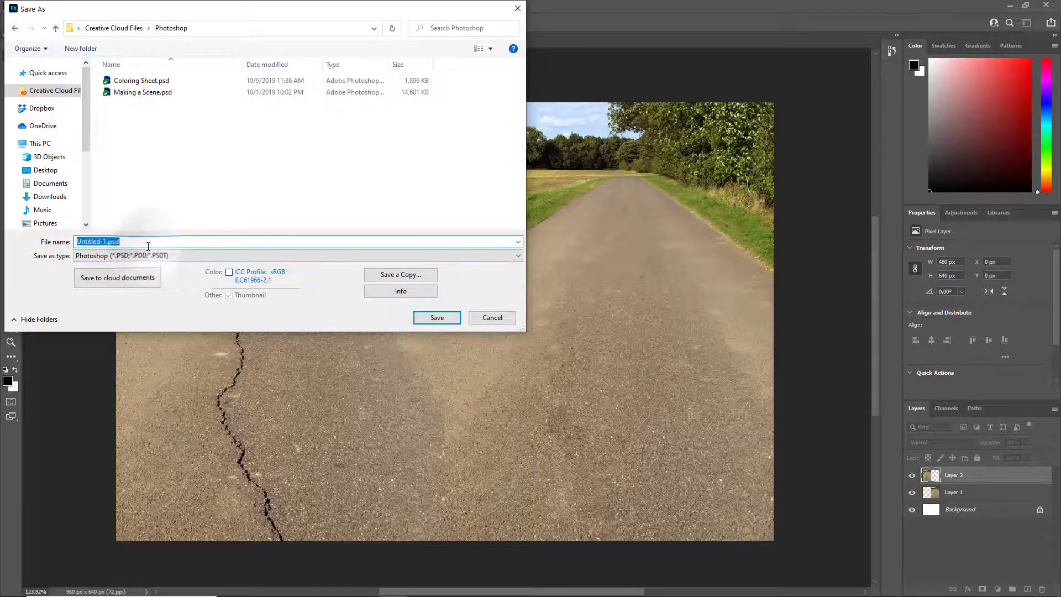
type("Repair")
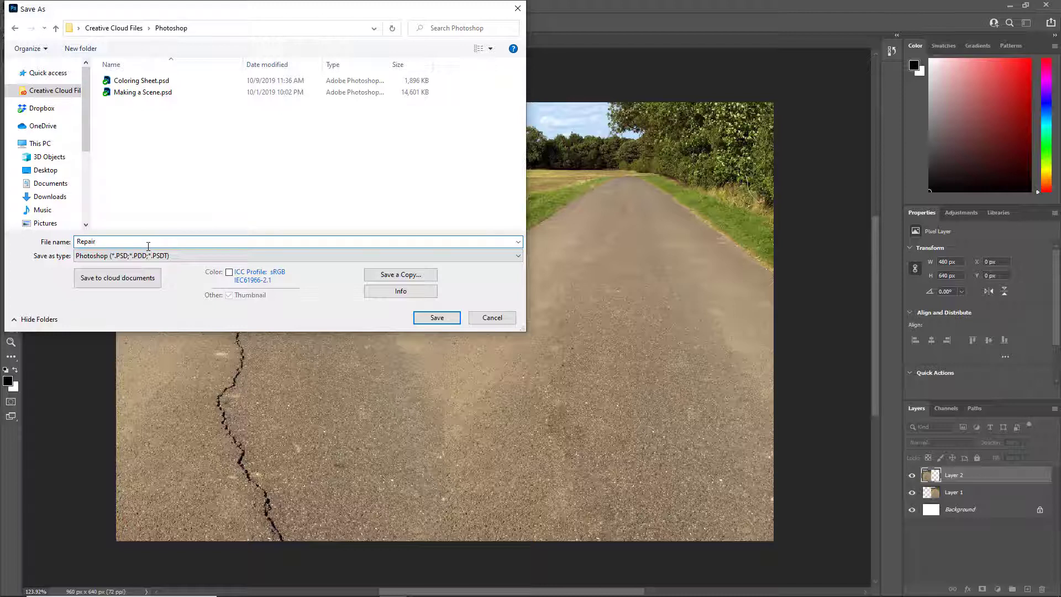
left_click(437, 319)
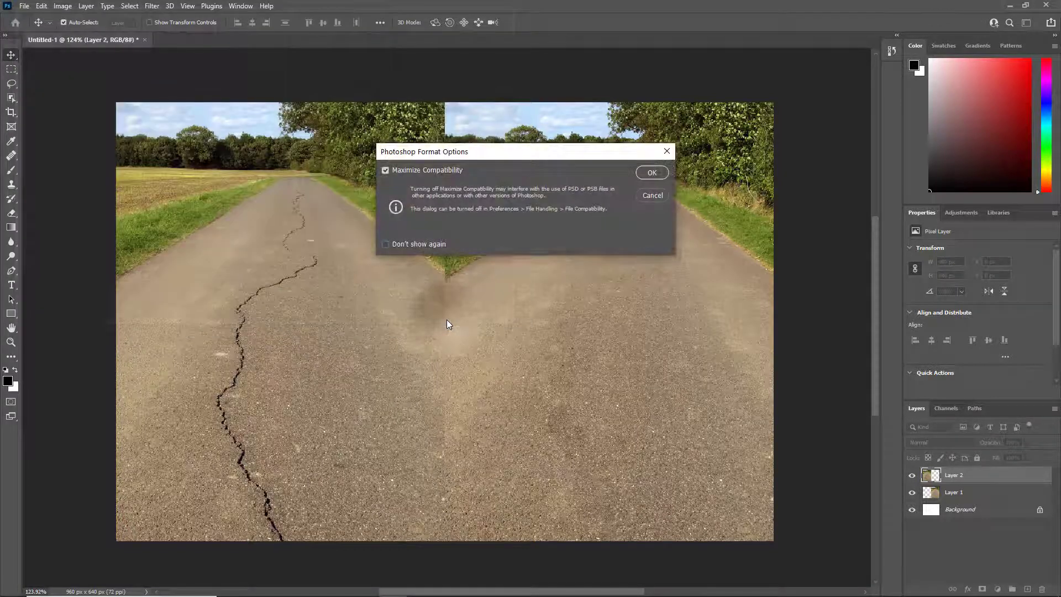
left_click(385, 244)
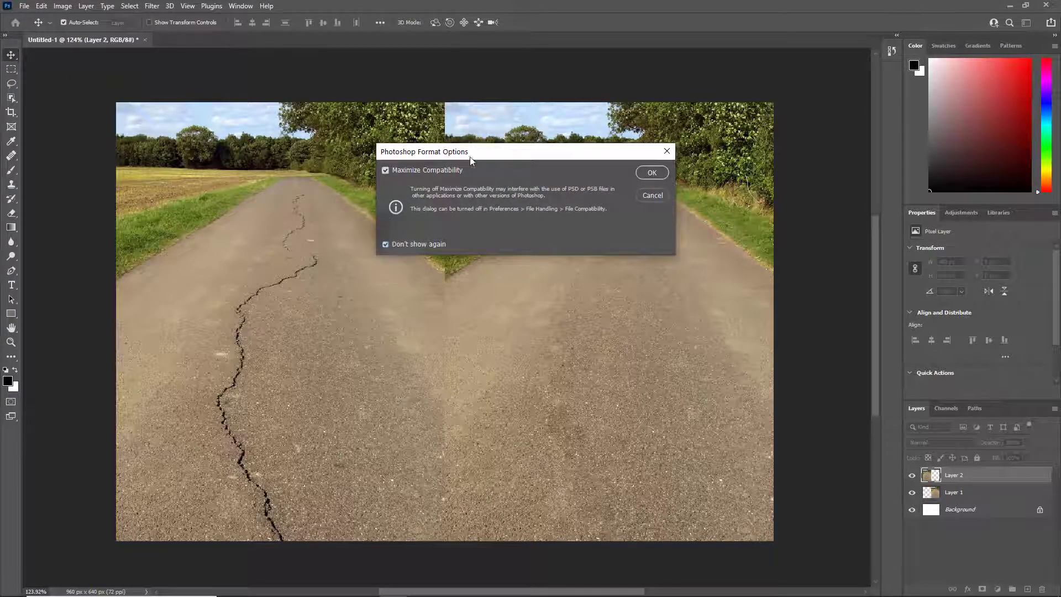
left_click(651, 173)
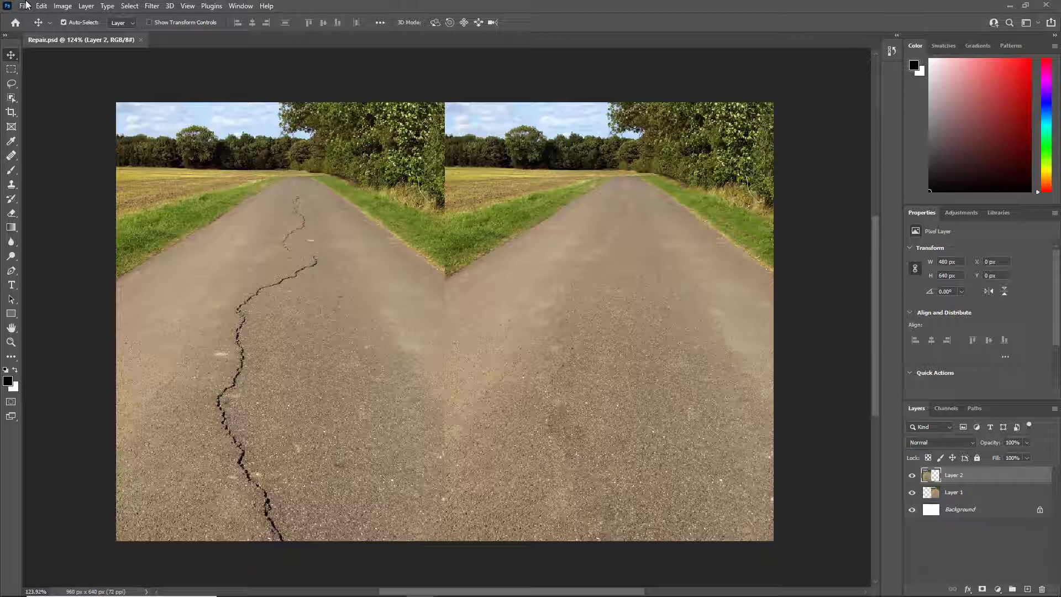
Start saving a copy of the document on the computer in PNG format
left_click(26, 5)
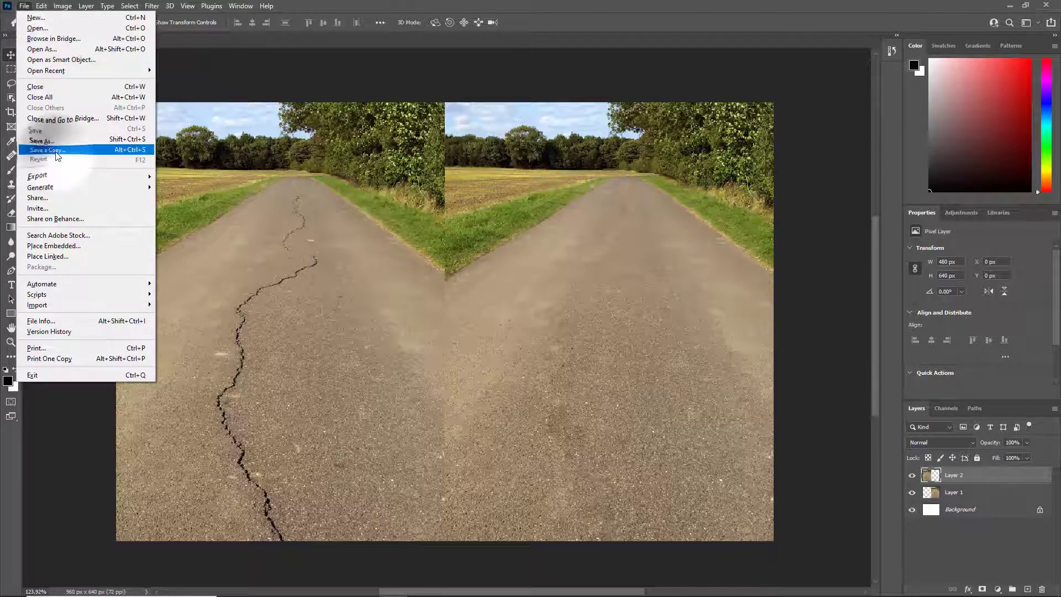
left_click(67, 141)
left_click(597, 390)
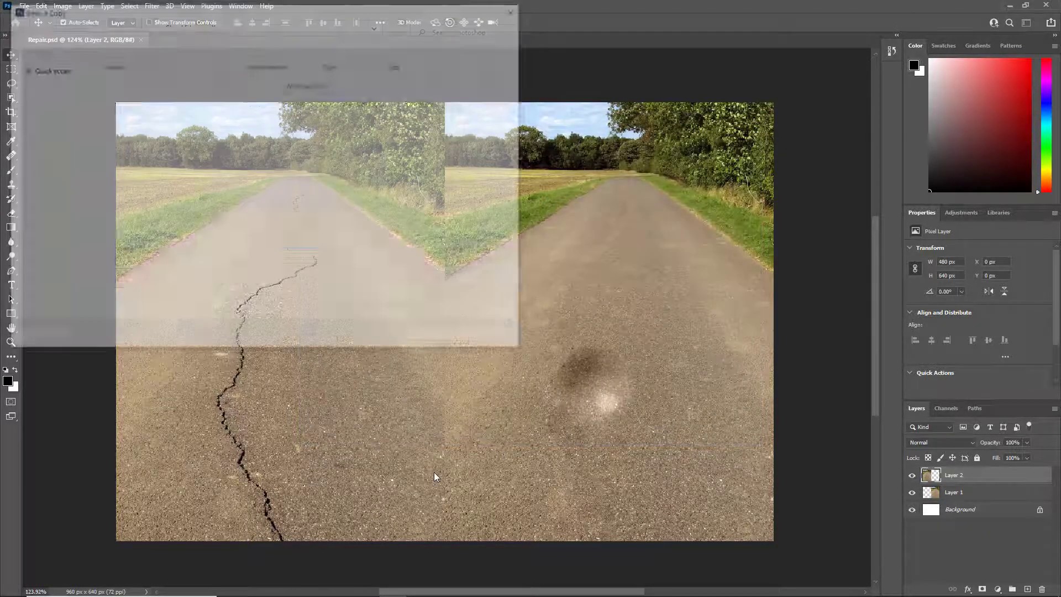
left_click(168, 258)
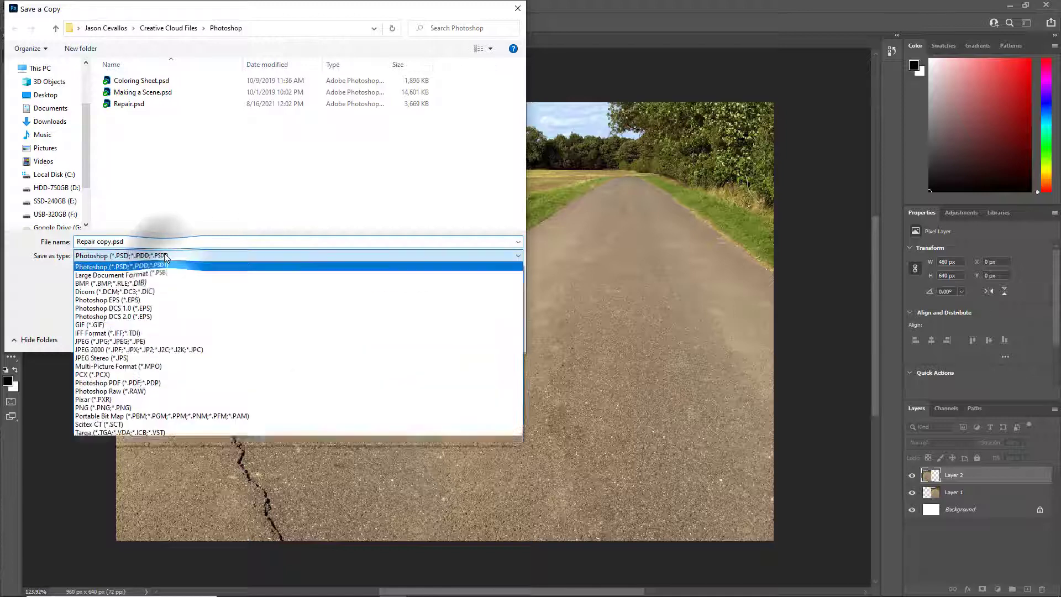
left_click(127, 408)
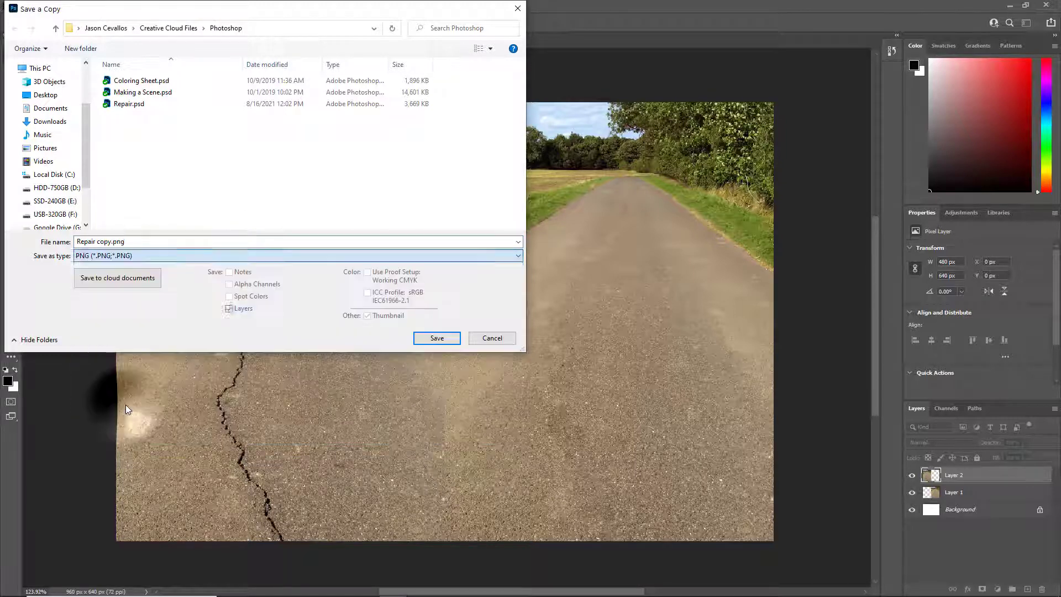
Name the PNG copy repair and save it with the smallest file size option
left_click(145, 241)
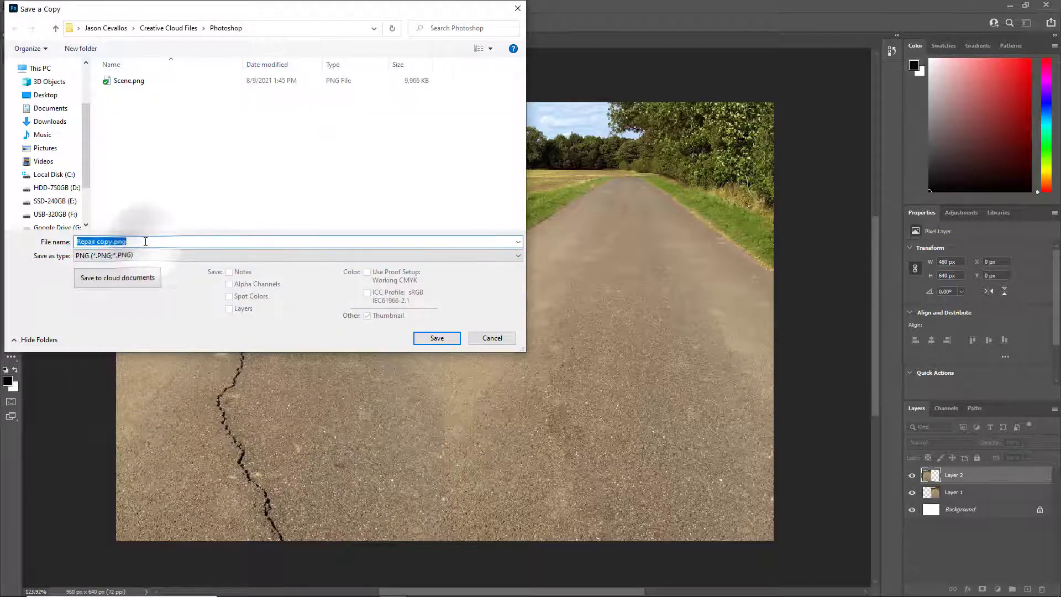
type("repair")
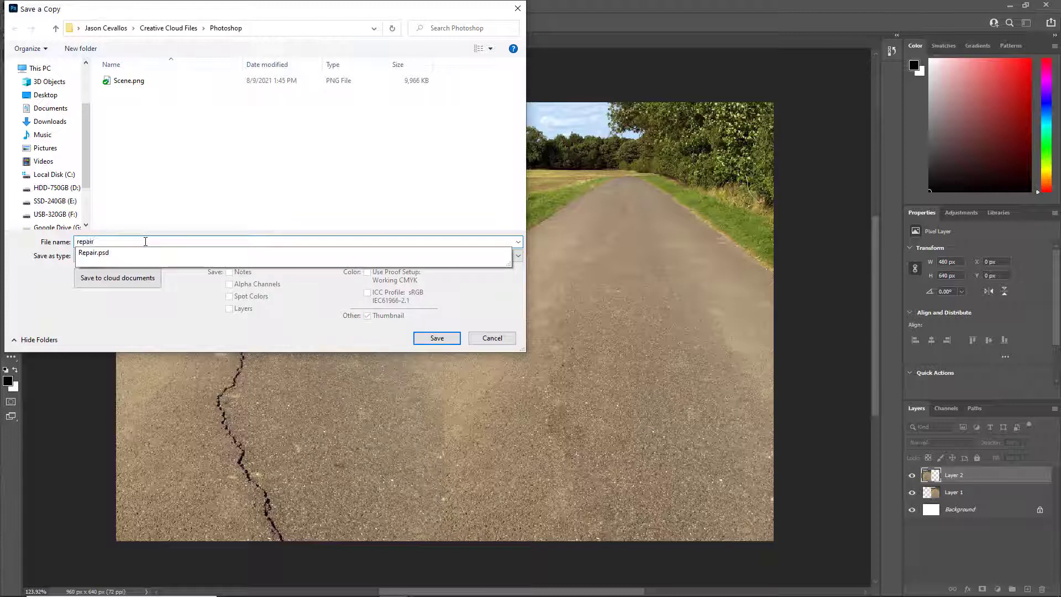
left_click(144, 242)
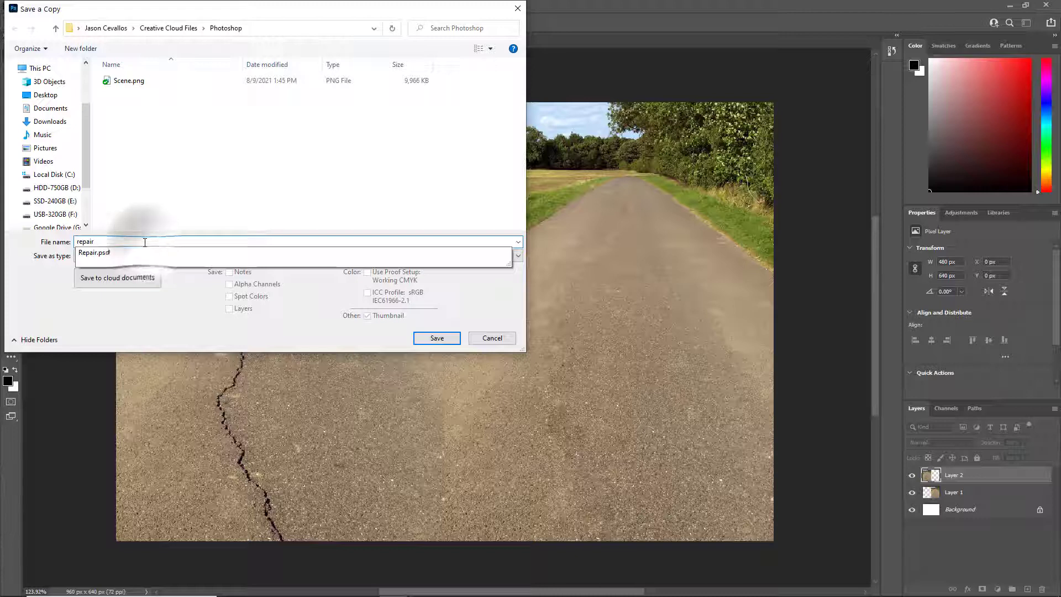
left_click(175, 333)
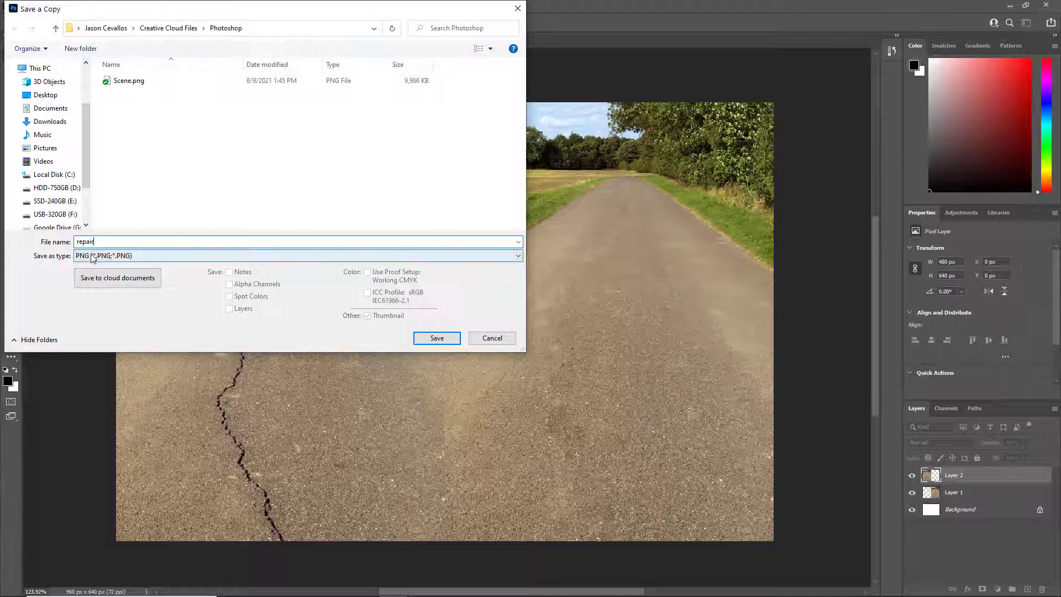
left_click(435, 337)
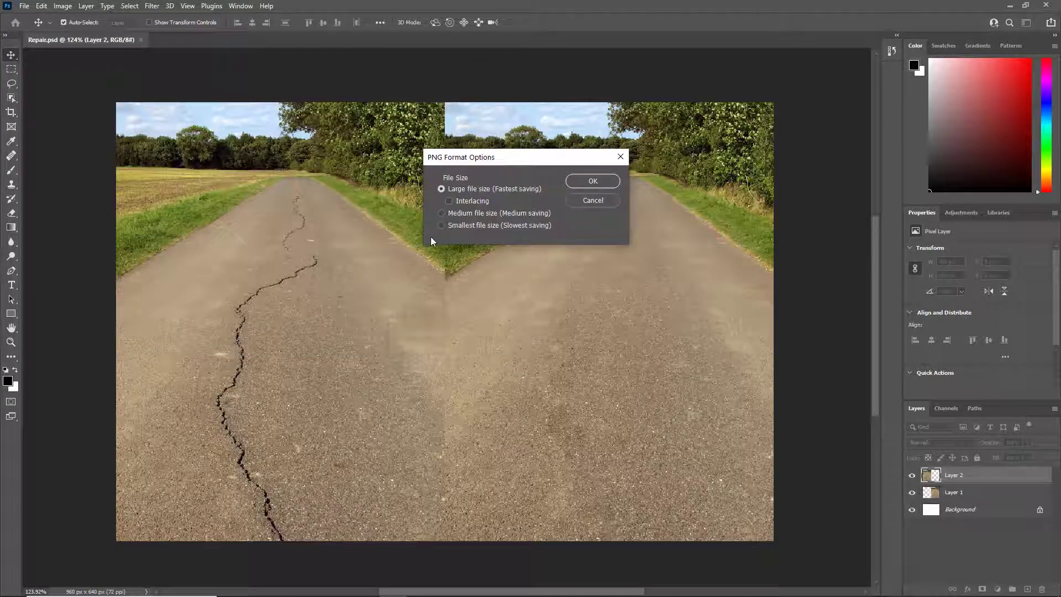
left_click(441, 225)
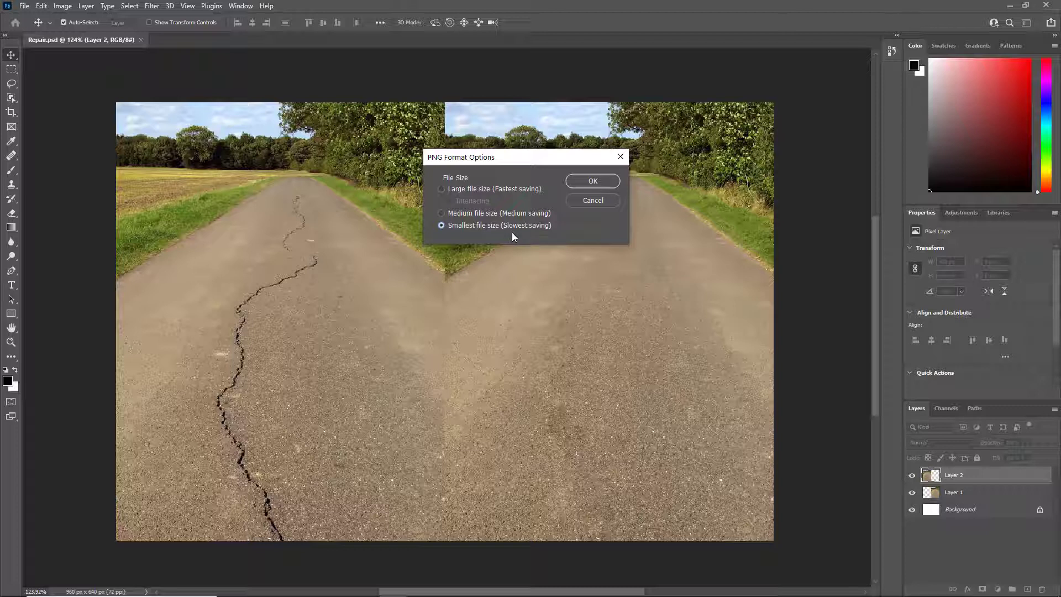
left_click(596, 181)
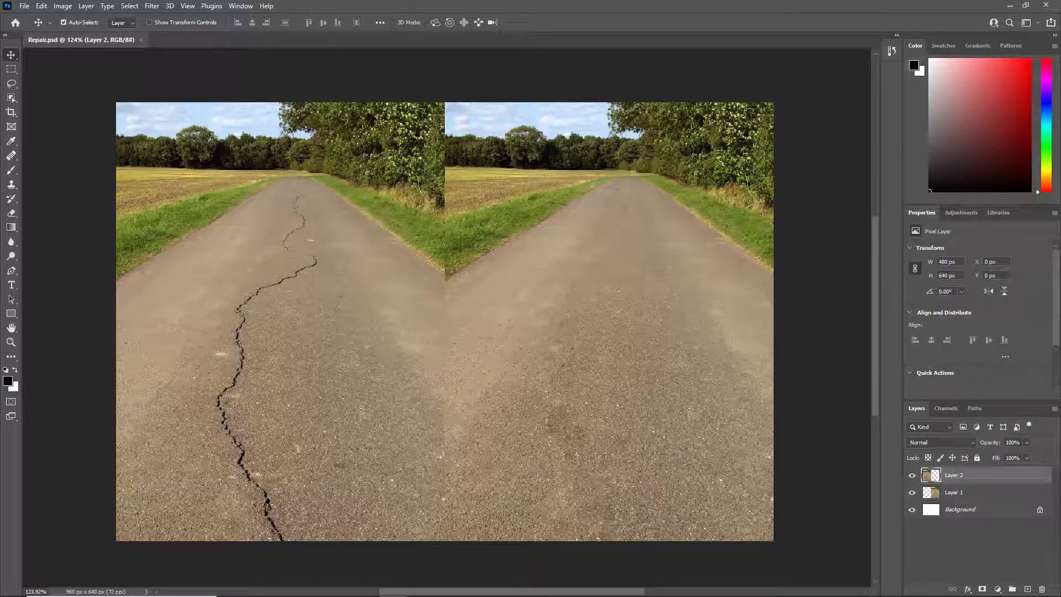
Switch to the Canvas Repair assignment in the browser, start the submission, and begin choosing a file to upload
key("alt+Tab")
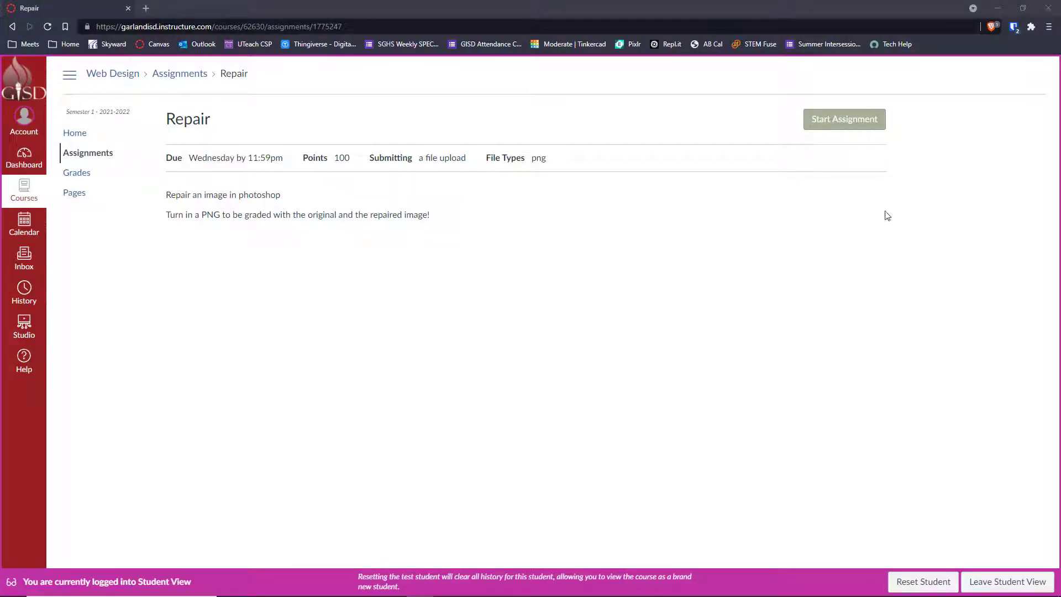
left_click(849, 120)
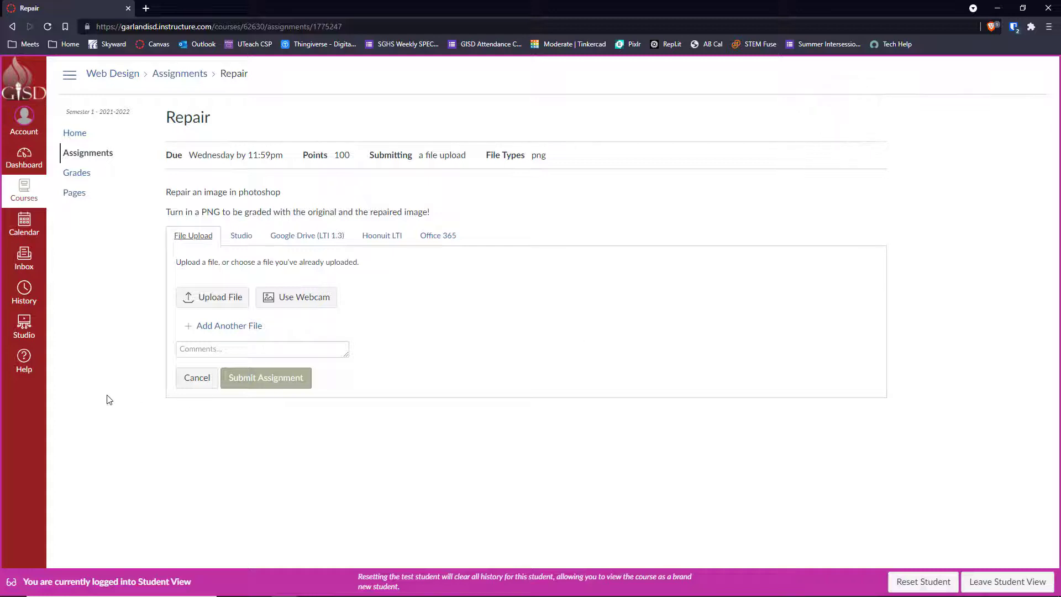
left_click(197, 298)
left_click(201, 297)
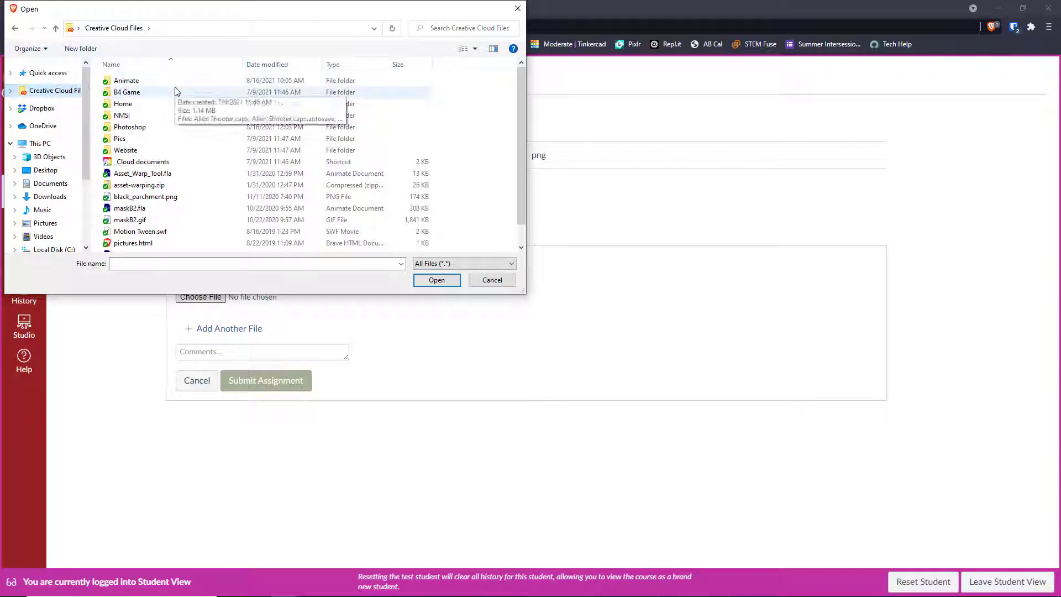
Attach repair.png from the Photoshop folder in Creative Cloud Files, viewing the files as large icons, and submit the assignment
double_click(138, 127)
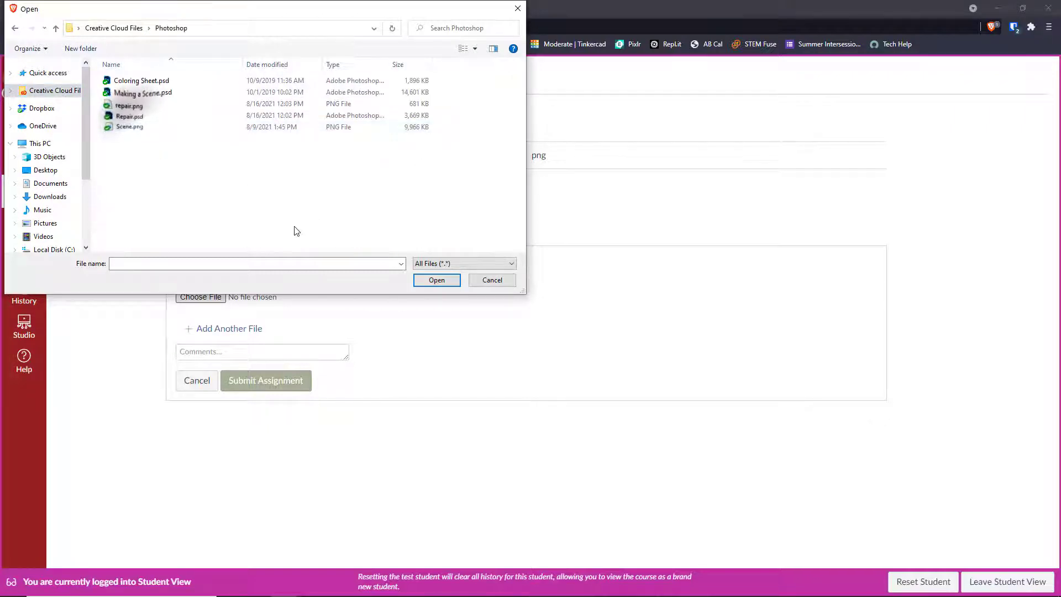
left_click(475, 49)
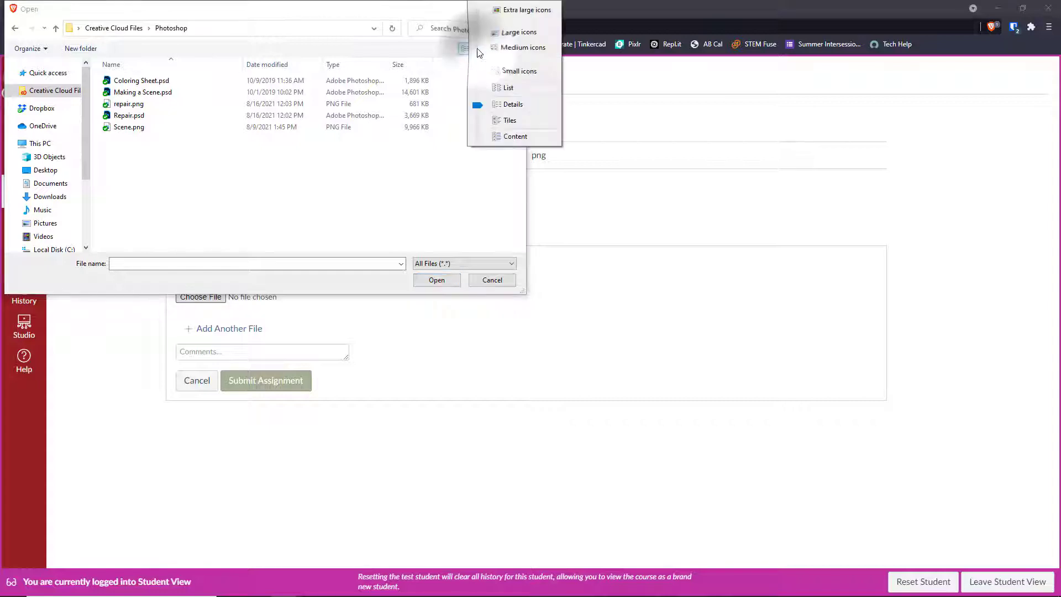
left_click(518, 33)
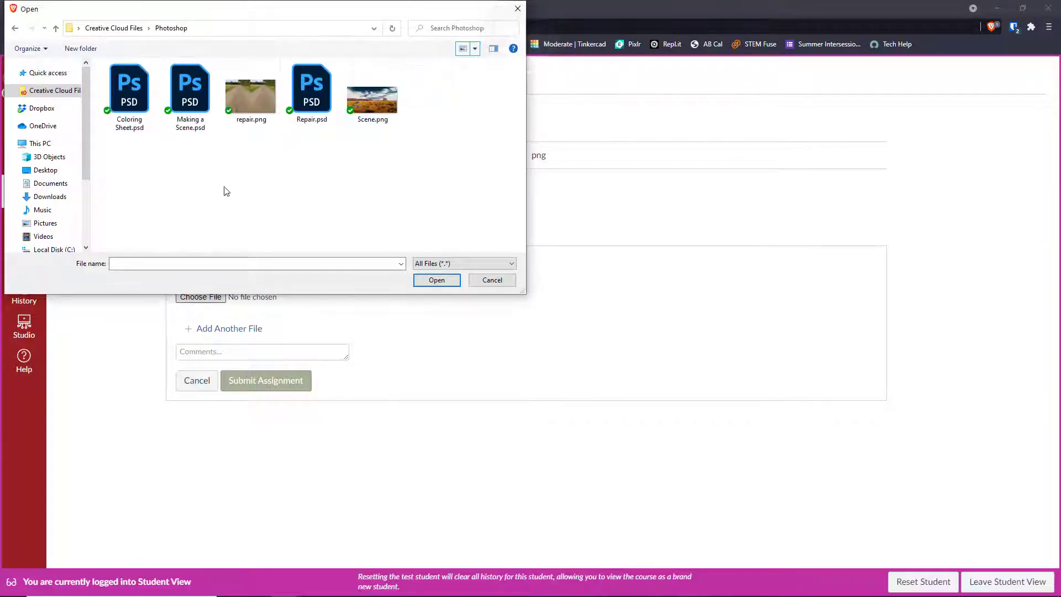
double_click(263, 97)
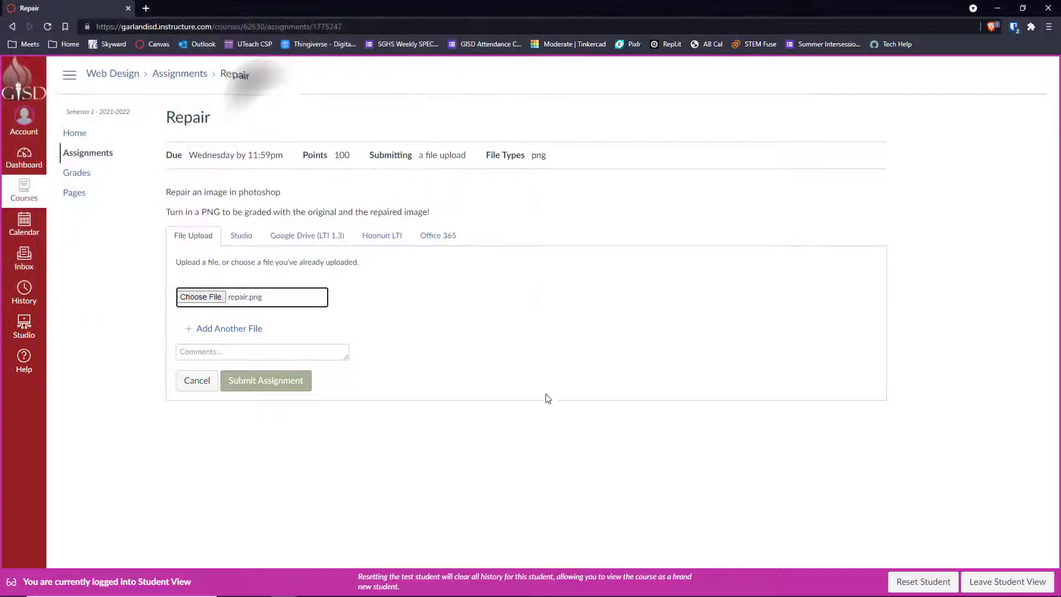
left_click(280, 381)
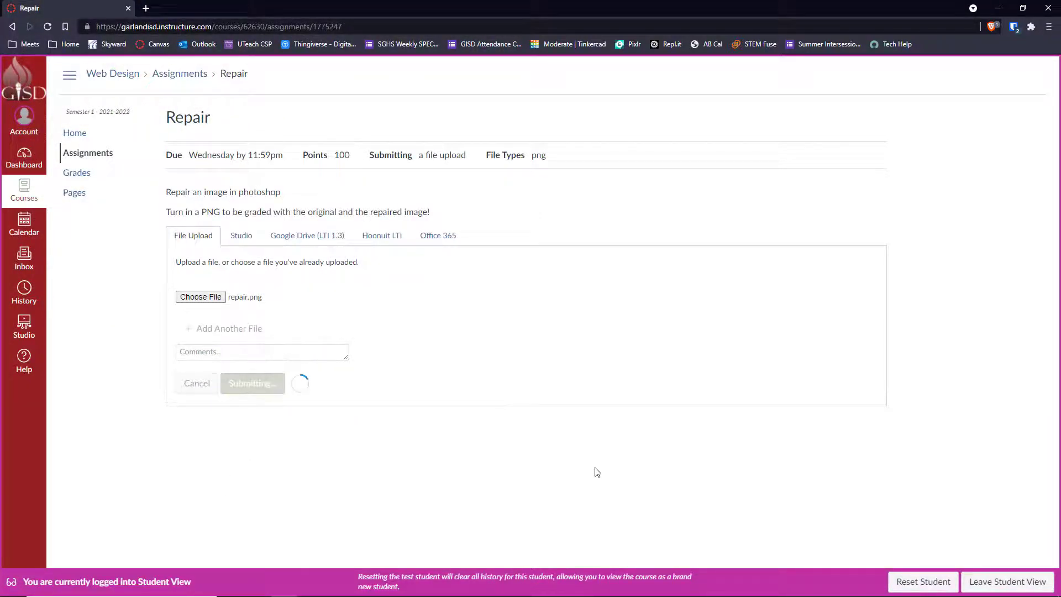